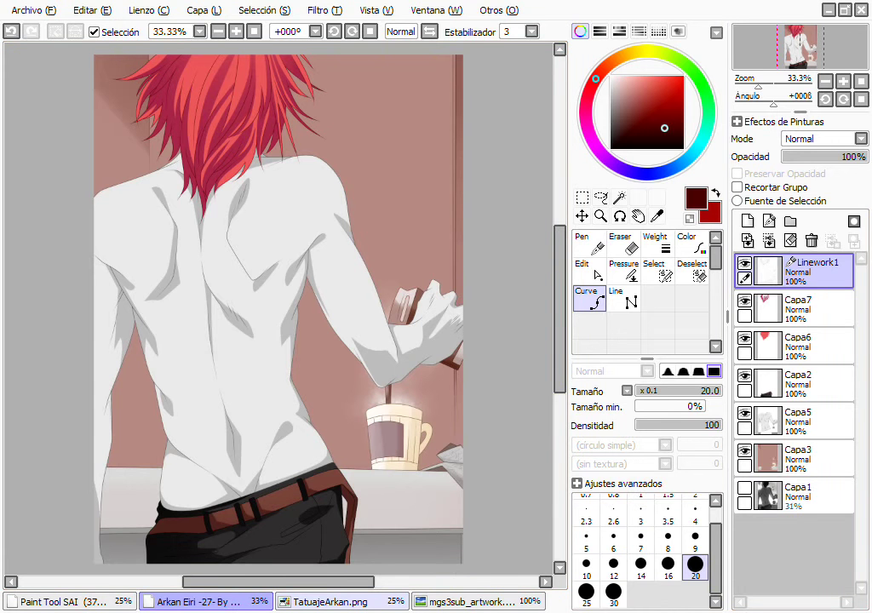
Switch to TatuajeArkan.png and add a new layer beneath the tree artwork layer.
{"action": "left_click", "coordinate": [339, 601]}
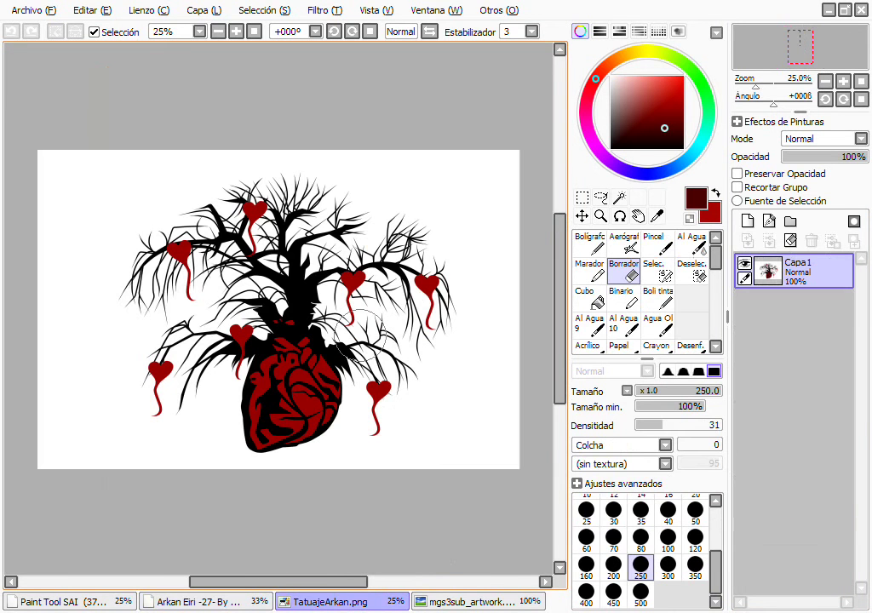
{"action": "left_click", "coordinate": [582, 197]}
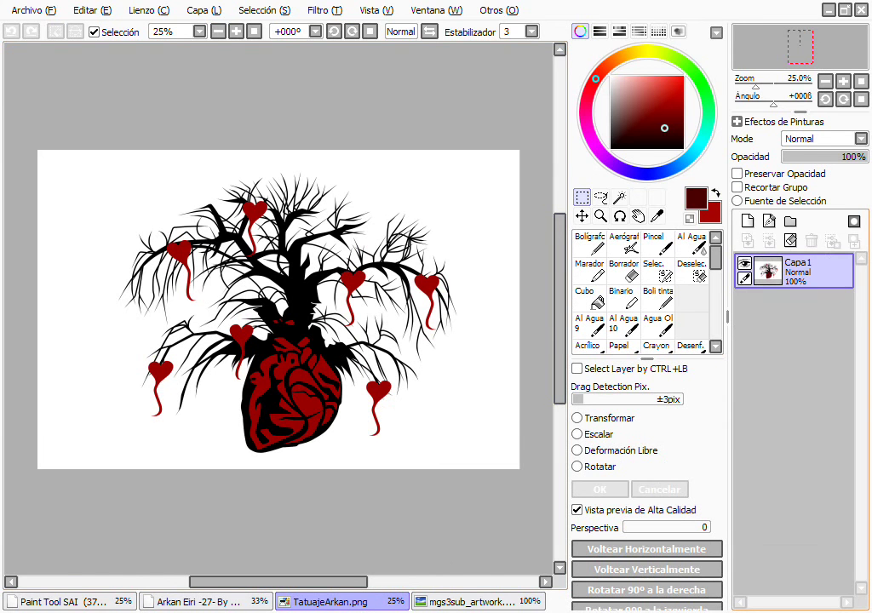
{"action": "left_click", "coordinate": [748, 222]}
{"action": "left_click_drag", "start_coordinate": [797, 273], "coordinate": [797, 322]}
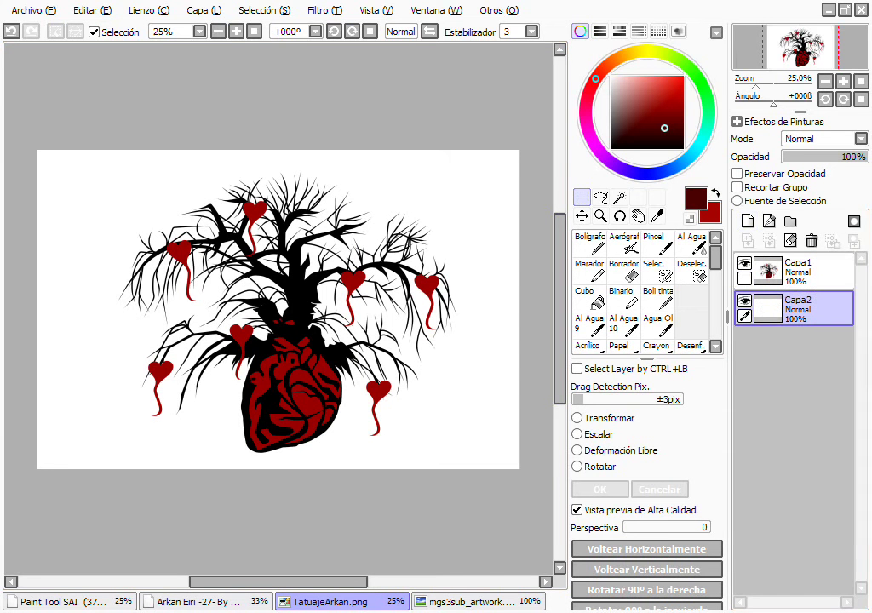
Paint broad dark red pen strokes at size 250 behind the tree on the new layer and clear that layer.
{"action": "left_click", "coordinate": [590, 243]}
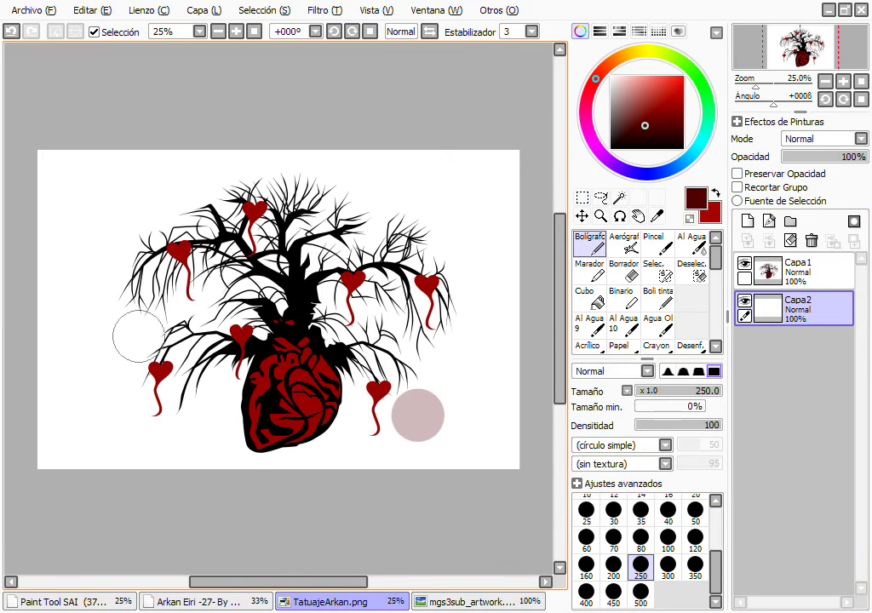
{"action": "left_click_drag", "start_coordinate": [160, 328], "coordinate": [418, 402]}
{"action": "mouse_move", "coordinate": [333, 392]}
{"action": "left_mouse_down"}
{"action": "mouse_move", "coordinate": [384, 481]}
{"action": "mouse_move", "coordinate": [309, 421]}
{"action": "mouse_move", "coordinate": [278, 355]}
{"action": "left_mouse_up"}
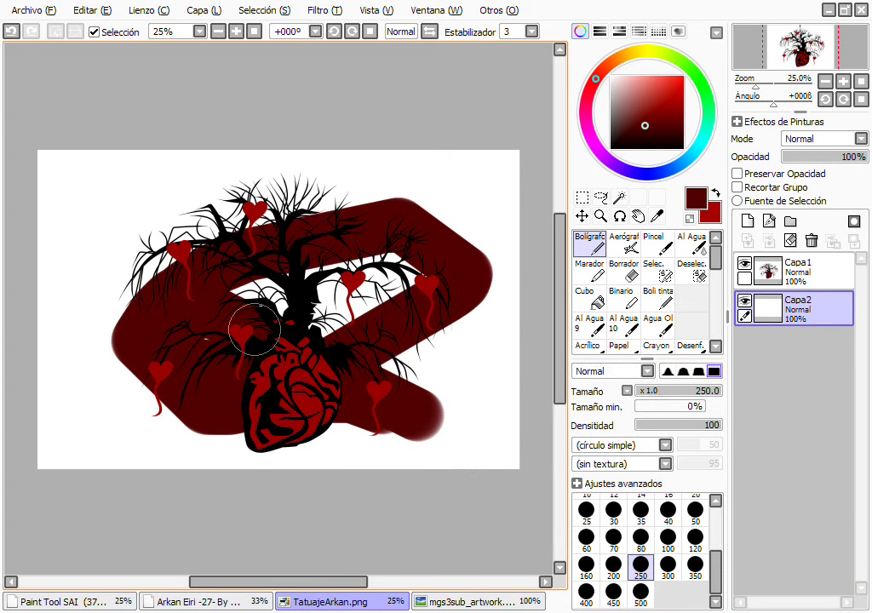
{"action": "scroll", "coordinate": [254, 330], "scroll_direction": "up", "scroll_amount": 1}
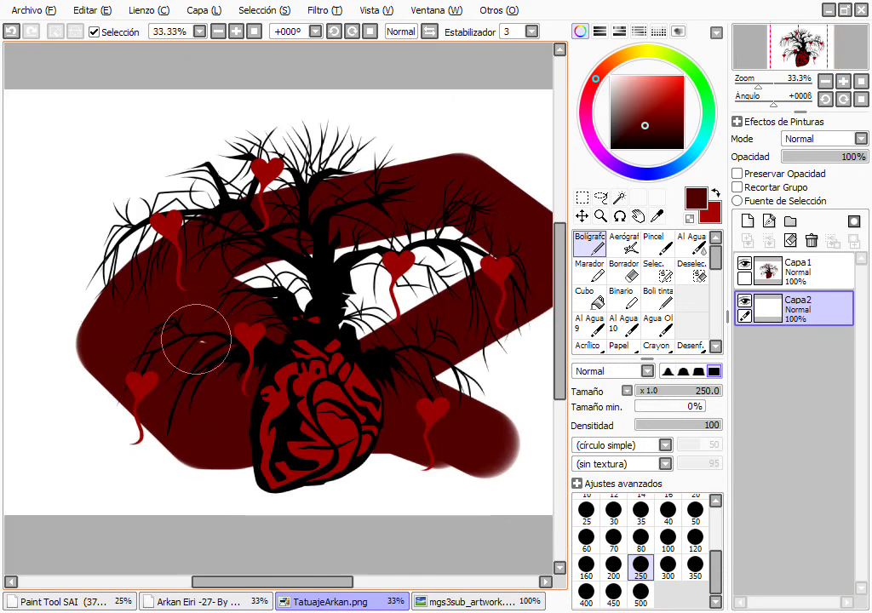
{"action": "mouse_move", "coordinate": [196, 342]}
{"action": "left_mouse_down"}
{"action": "mouse_move", "coordinate": [251, 286]}
{"action": "mouse_move", "coordinate": [461, 244]}
{"action": "mouse_move", "coordinate": [489, 262]}
{"action": "mouse_move", "coordinate": [380, 253]}
{"action": "mouse_move", "coordinate": [288, 308]}
{"action": "left_mouse_up"}
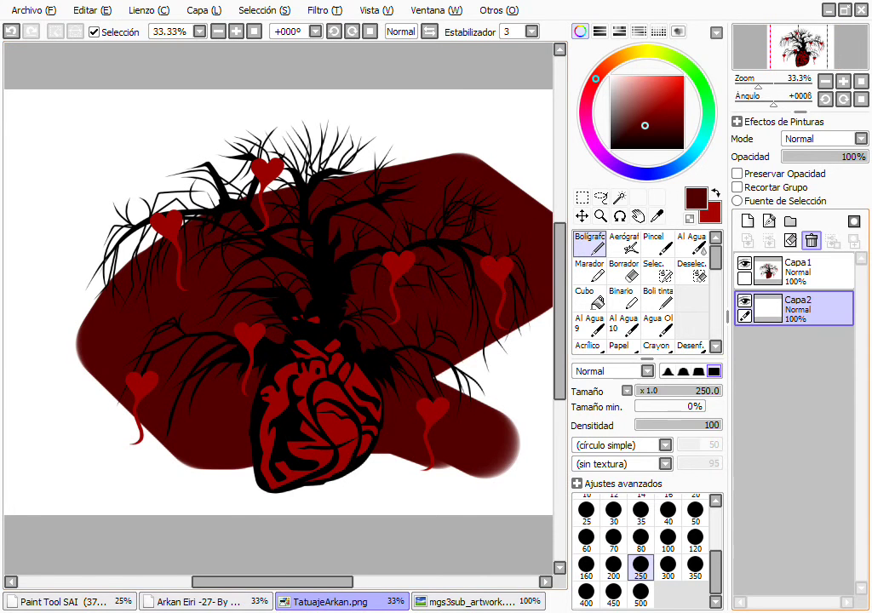
{"action": "left_click", "coordinate": [791, 241]}
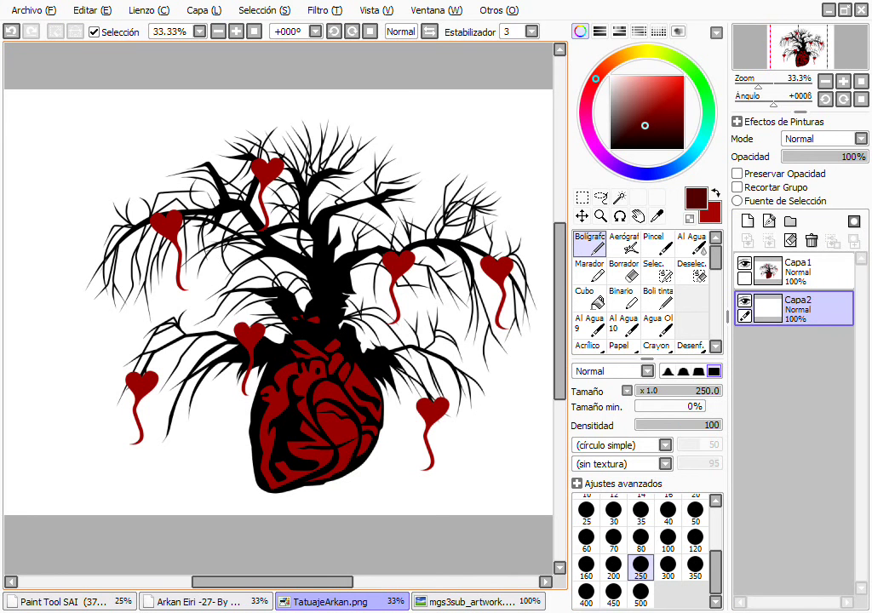
Make a rectangular selection around the whole heart tree on layer Capa1 and cut it.
{"action": "left_click", "coordinate": [809, 272]}
{"action": "left_click", "coordinate": [582, 198]}
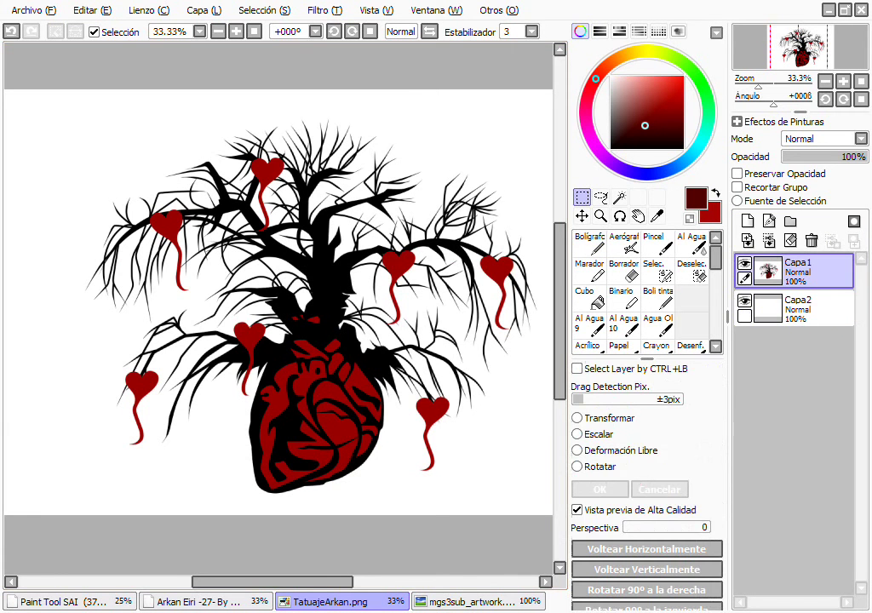
{"action": "scroll", "coordinate": [257, 306], "scroll_direction": "down", "scroll_amount": 1}
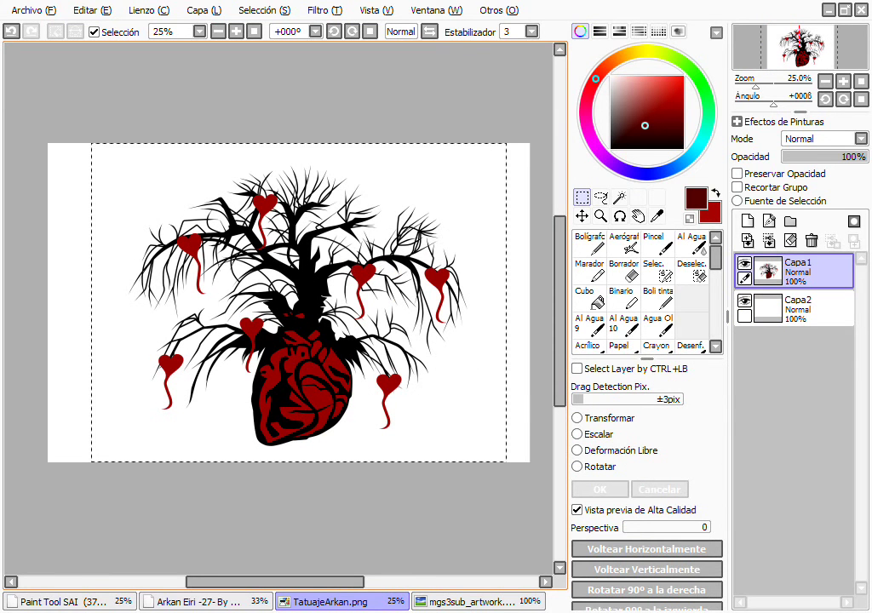
{"action": "left_click", "coordinate": [149, 10]}
{"action": "left_click", "coordinate": [150, 11]}
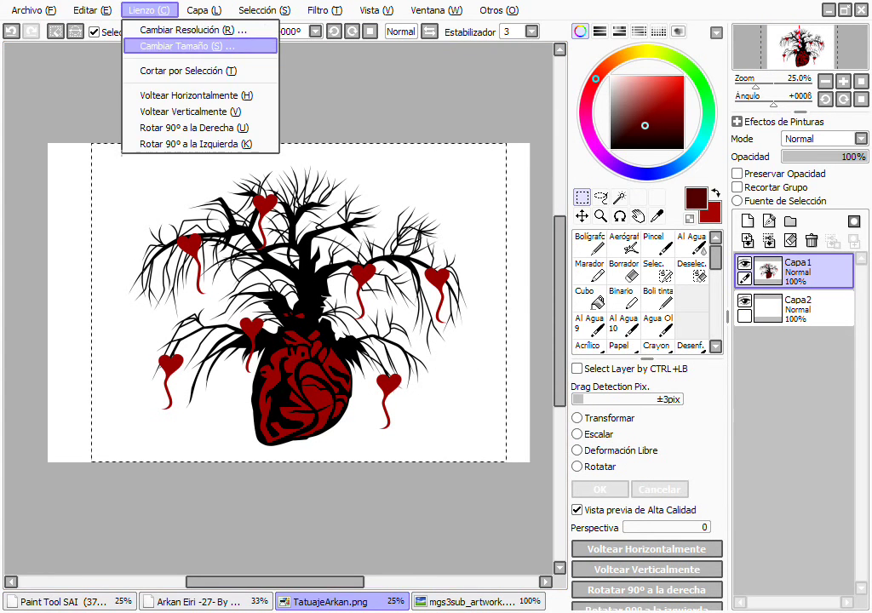
{"action": "mouse_move", "coordinate": [93, 10]}
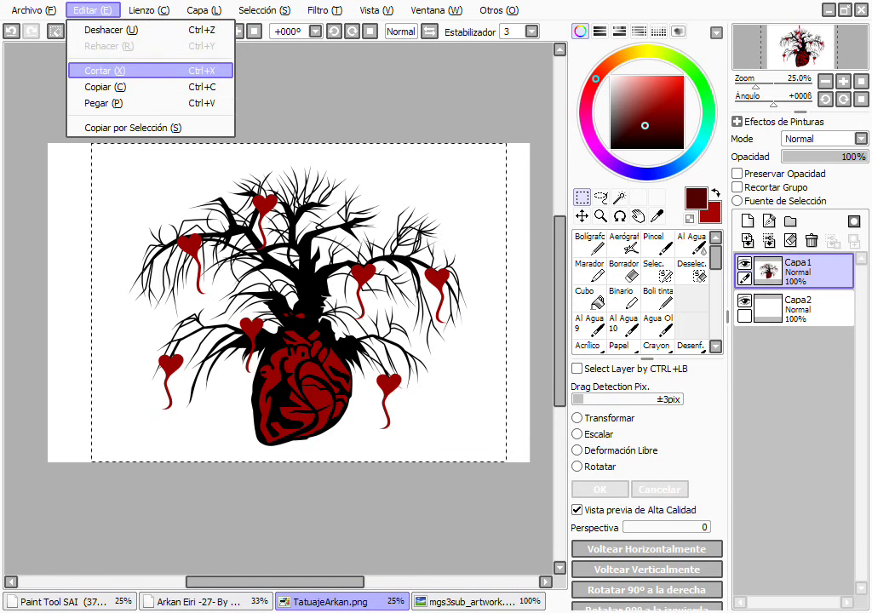
{"action": "left_click", "coordinate": [105, 71]}
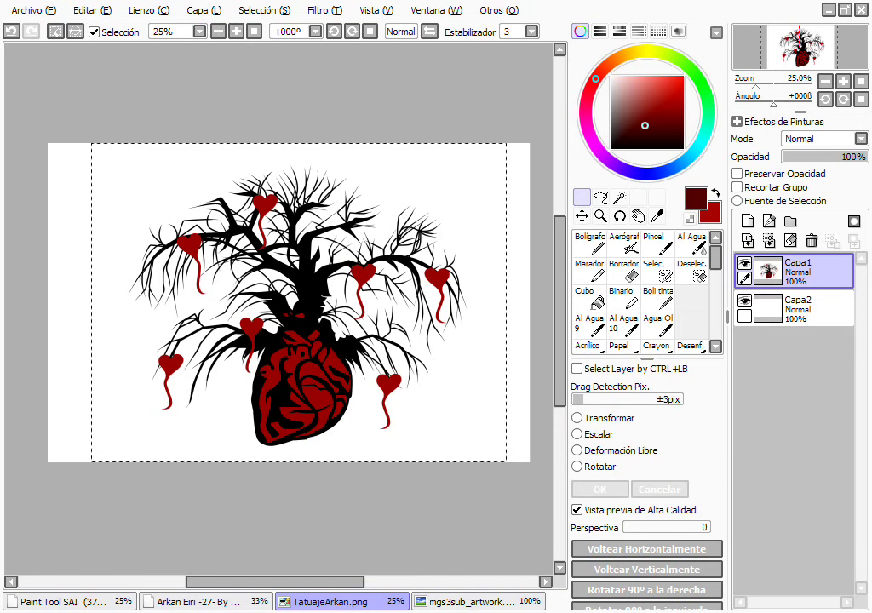
{"action": "key", "text": "Delete"}
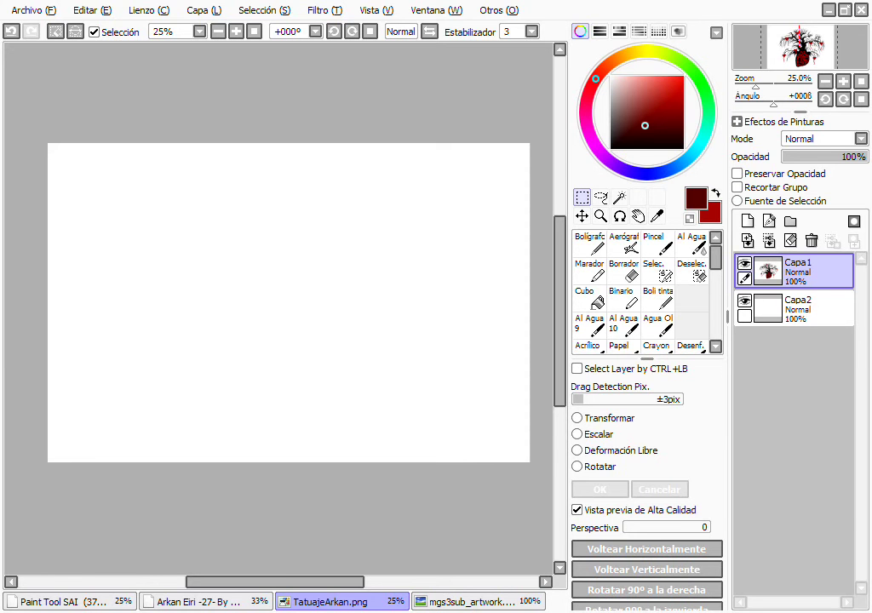
Switch to the Arkan Eiri drawing and paste the heart tree directly above the skin layer Capa5.
{"action": "left_click", "coordinate": [204, 602]}
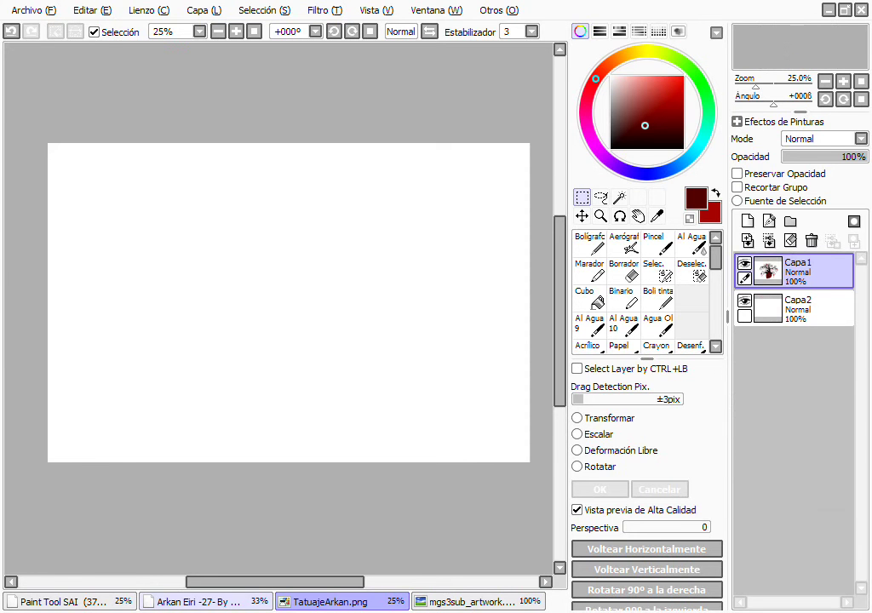
{"action": "left_click", "coordinate": [205, 602]}
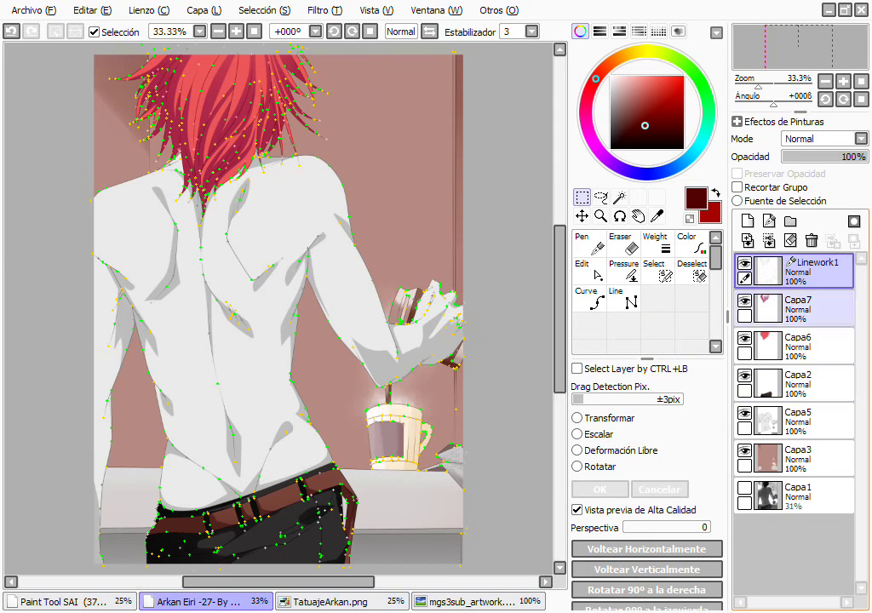
{"action": "left_click", "coordinate": [809, 421], "text": "ctrl"}
{"action": "left_click", "coordinate": [809, 420]}
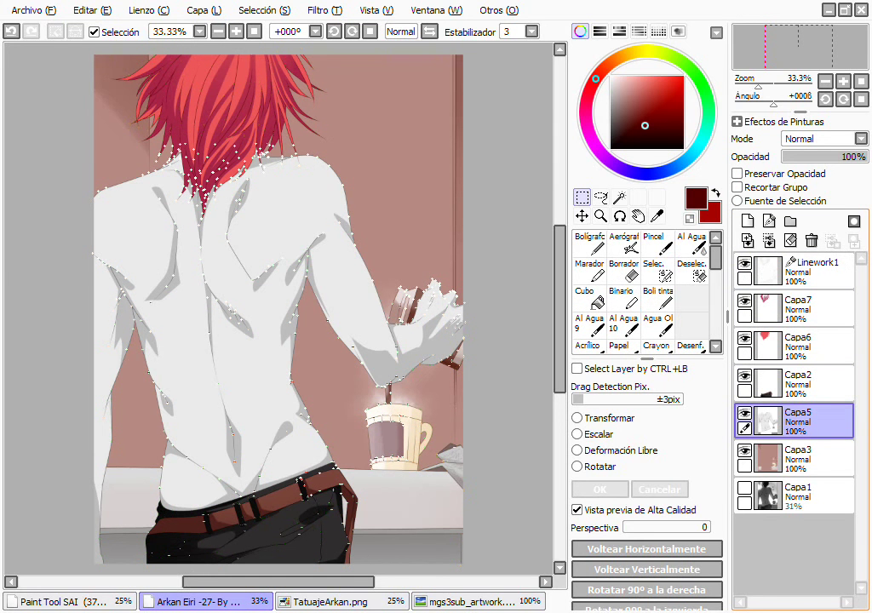
{"action": "left_click", "coordinate": [744, 411]}
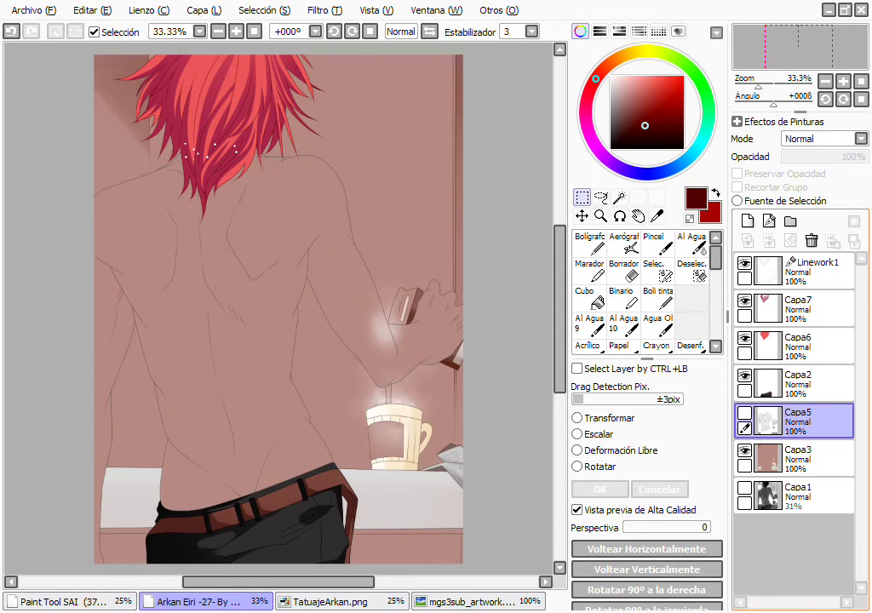
{"action": "left_click", "coordinate": [745, 413]}
{"action": "left_click", "coordinate": [92, 10]}
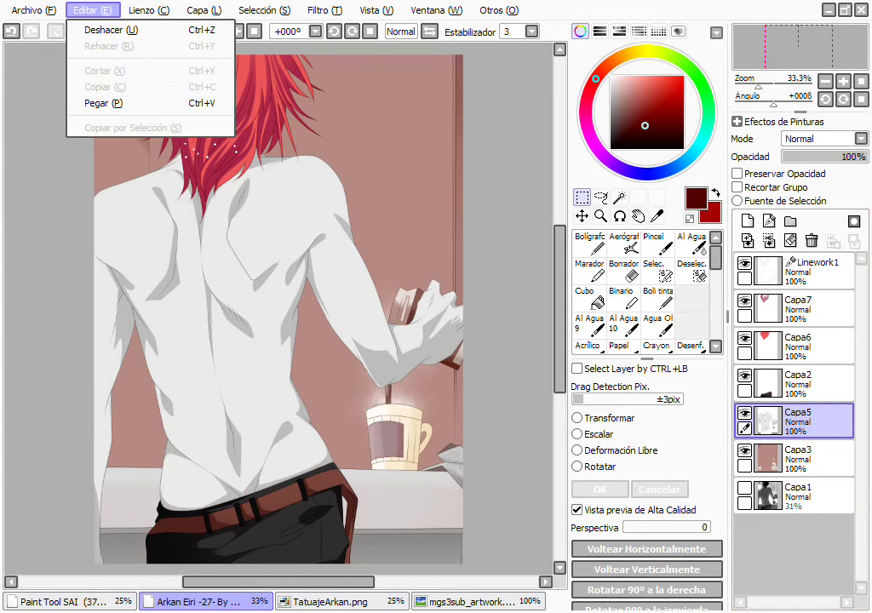
{"action": "left_click", "coordinate": [102, 103]}
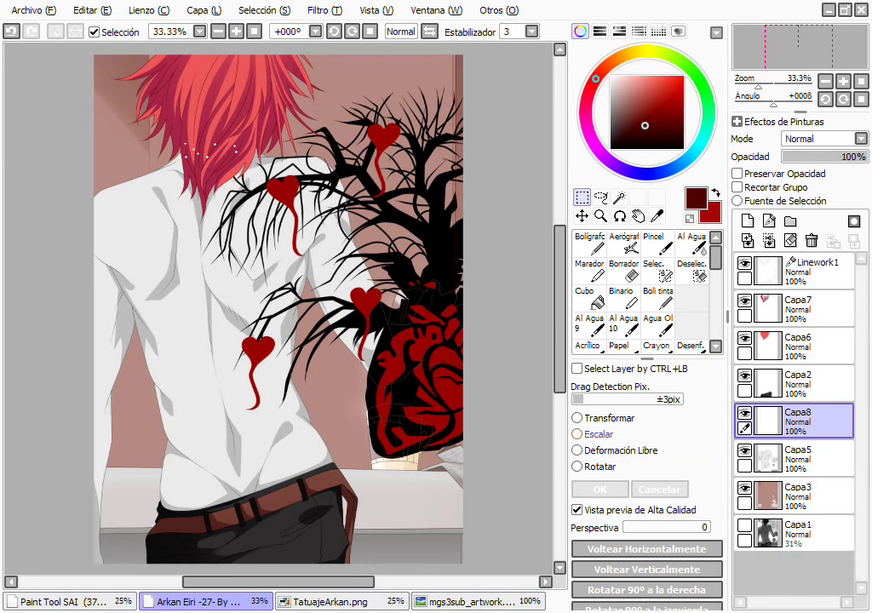
Scale the pasted heart tree down, stretch it slightly taller and position it on the character's upper back.
{"action": "left_click", "coordinate": [577, 434]}
{"action": "left_click_drag", "start_coordinate": [201, 85], "coordinate": [473, 326]}
{"action": "left_click_drag", "start_coordinate": [515, 379], "coordinate": [211, 231]}
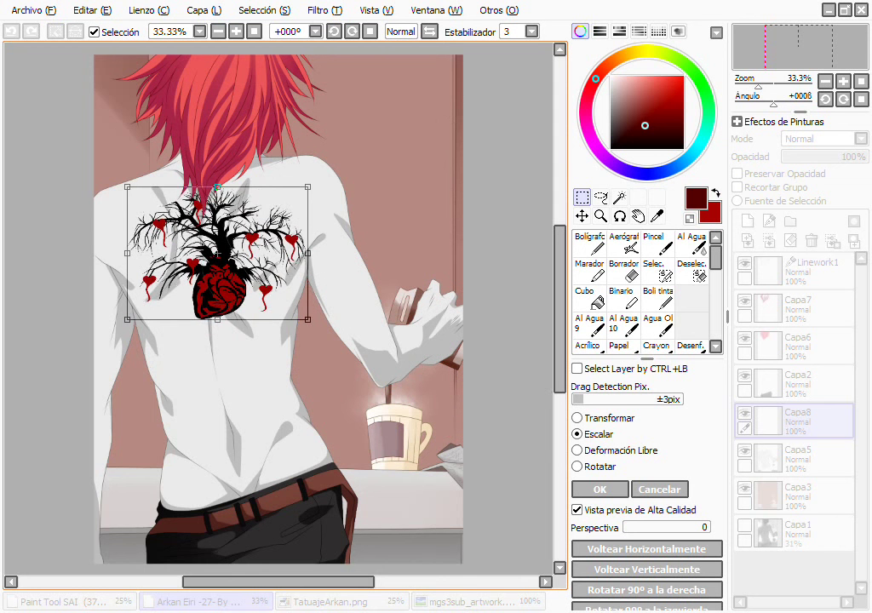
{"action": "left_click_drag", "start_coordinate": [217, 186], "coordinate": [217, 170]}
{"action": "left_click_drag", "start_coordinate": [218, 245], "coordinate": [211, 241]}
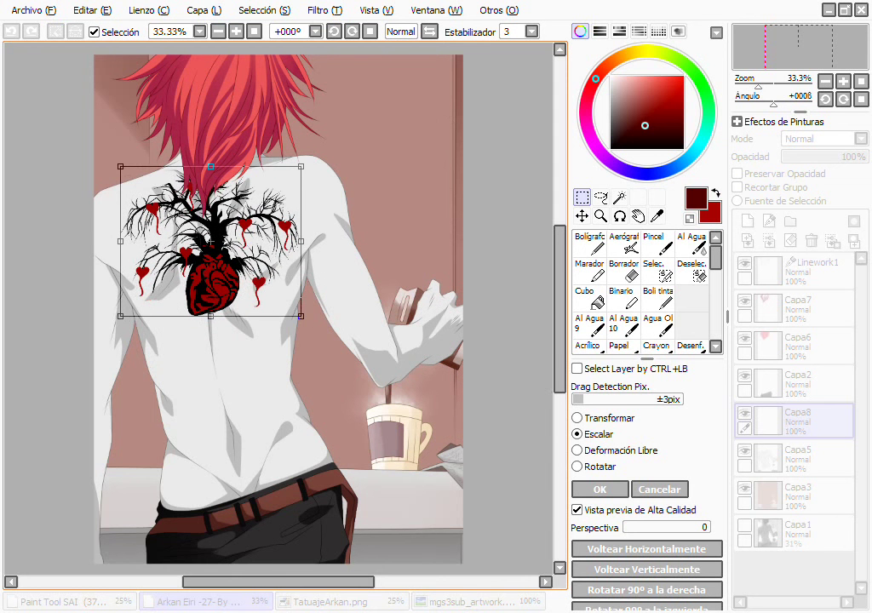
Free-deform the tattoo's four corners outward to follow the slant of the shoulders and back, and apply the transformation.
{"action": "scroll", "coordinate": [139, 194], "scroll_direction": "up", "scroll_amount": 1}
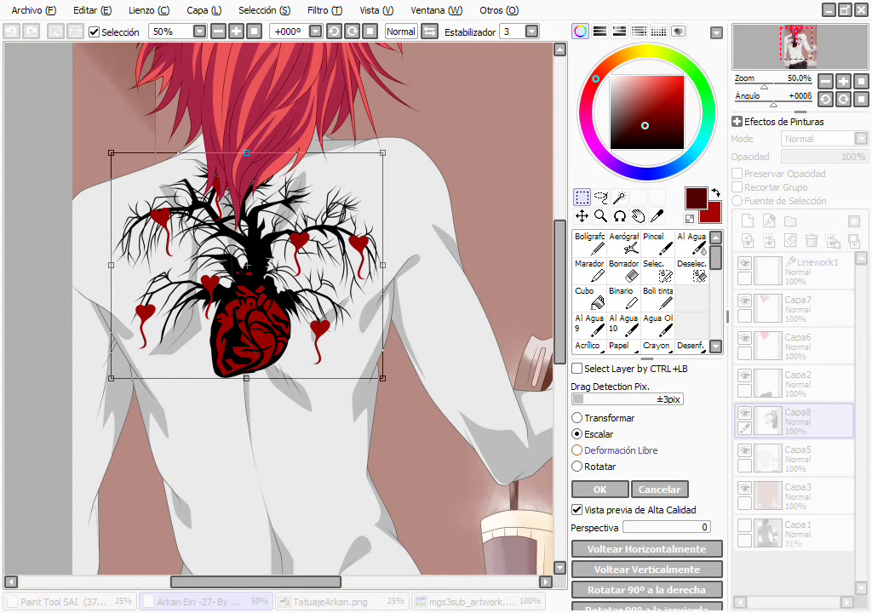
{"action": "left_click", "coordinate": [609, 450]}
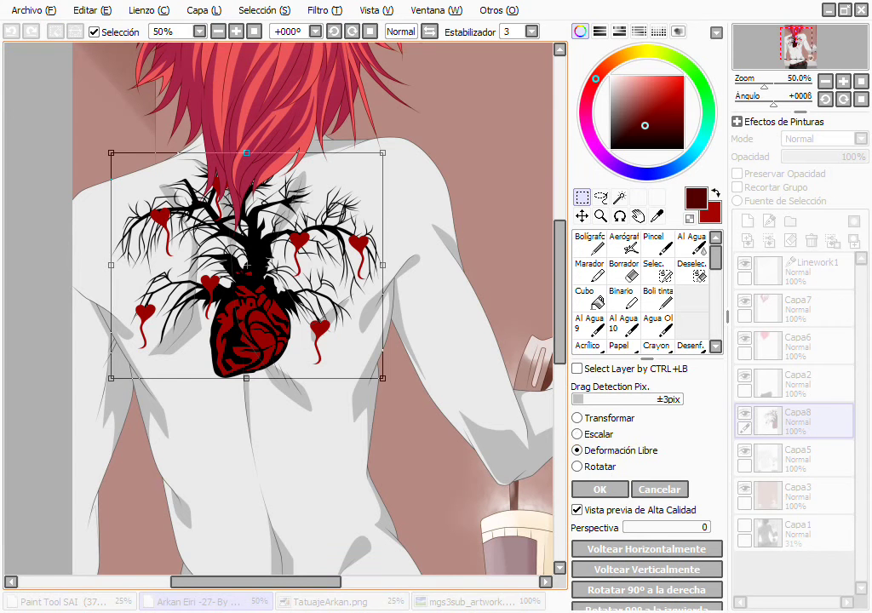
{"action": "left_click_drag", "start_coordinate": [382, 153], "coordinate": [406, 113]}
{"action": "left_click_drag", "start_coordinate": [110, 154], "coordinate": [83, 140]}
{"action": "left_click_drag", "start_coordinate": [110, 378], "coordinate": [109, 404]}
{"action": "left_click_drag", "start_coordinate": [382, 379], "coordinate": [419, 391]}
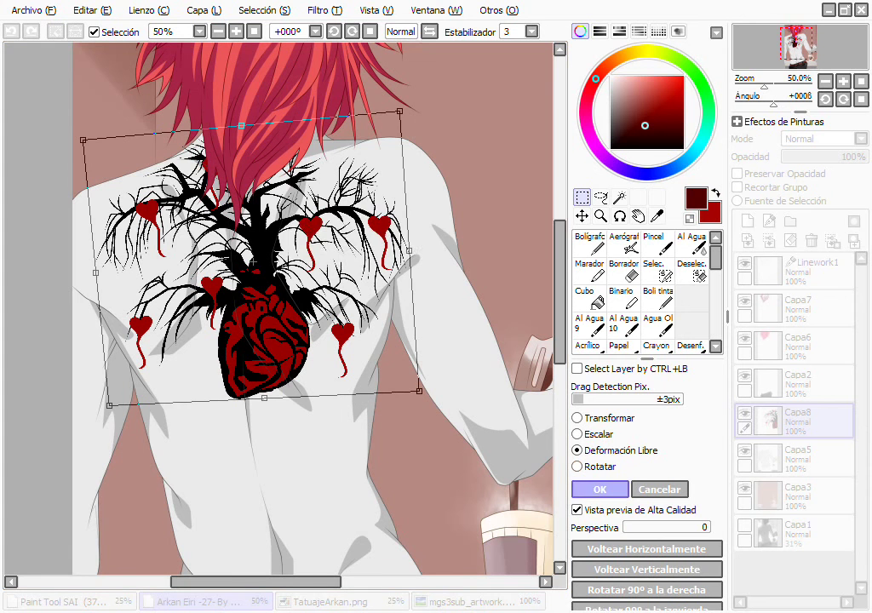
{"action": "left_click", "coordinate": [599, 489]}
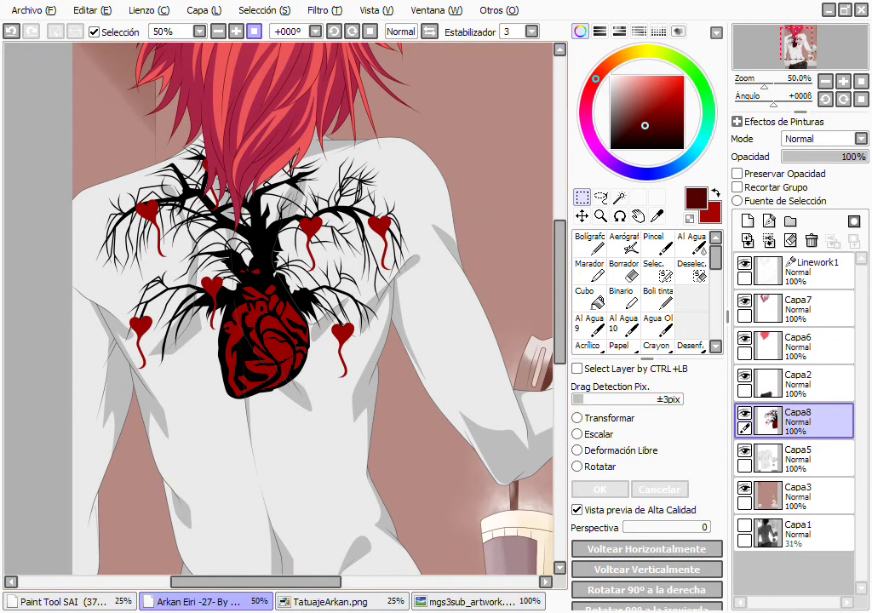
{"action": "left_click", "coordinate": [254, 32]}
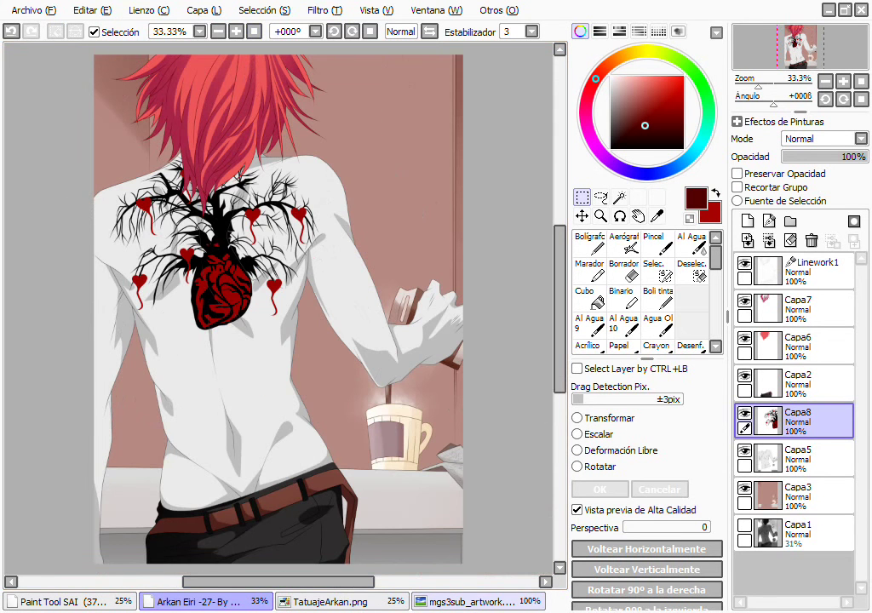
Switch to the mgs3sub_artwork image, select its middle part with the saluting soldier and copy it.
{"action": "left_click", "coordinate": [478, 601]}
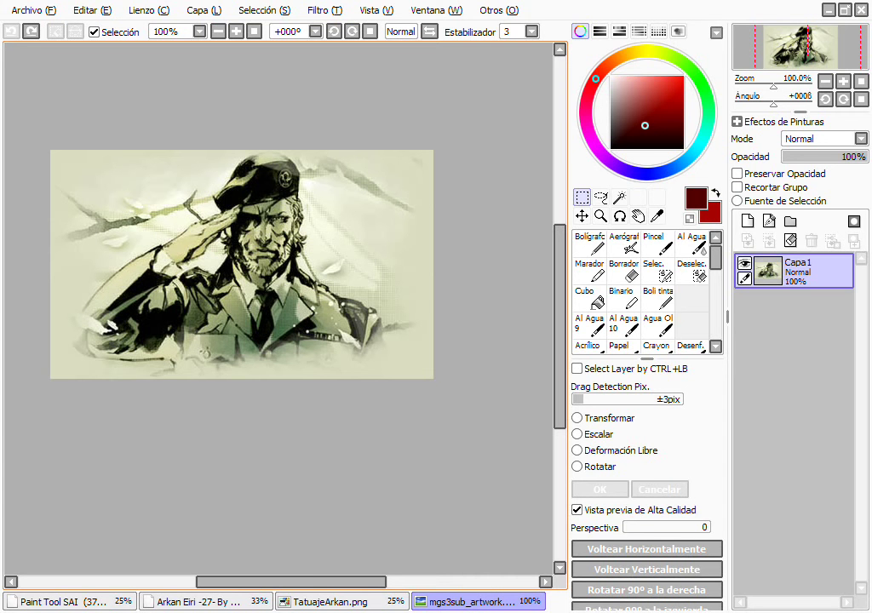
{"action": "left_click_drag", "start_coordinate": [114, 151], "coordinate": [386, 379]}
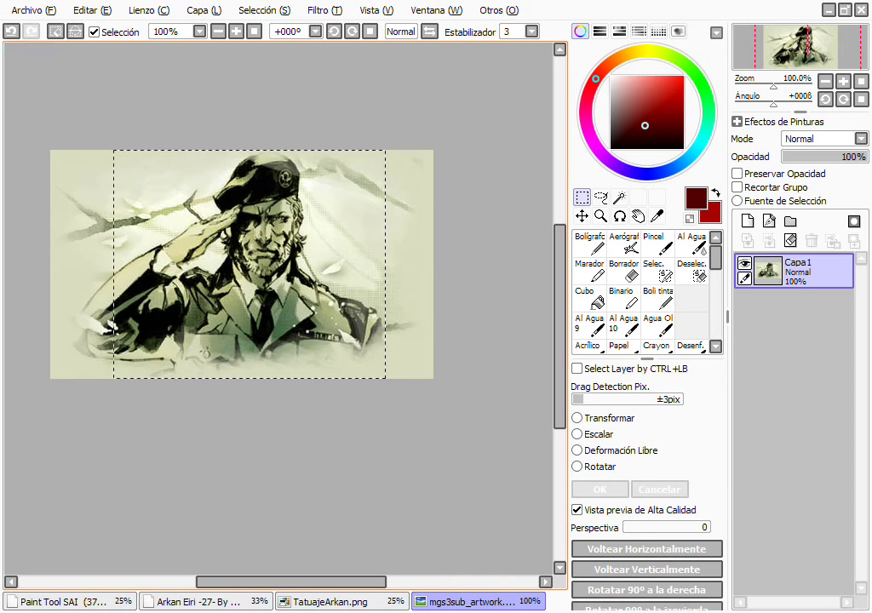
{"action": "left_click", "coordinate": [93, 10]}
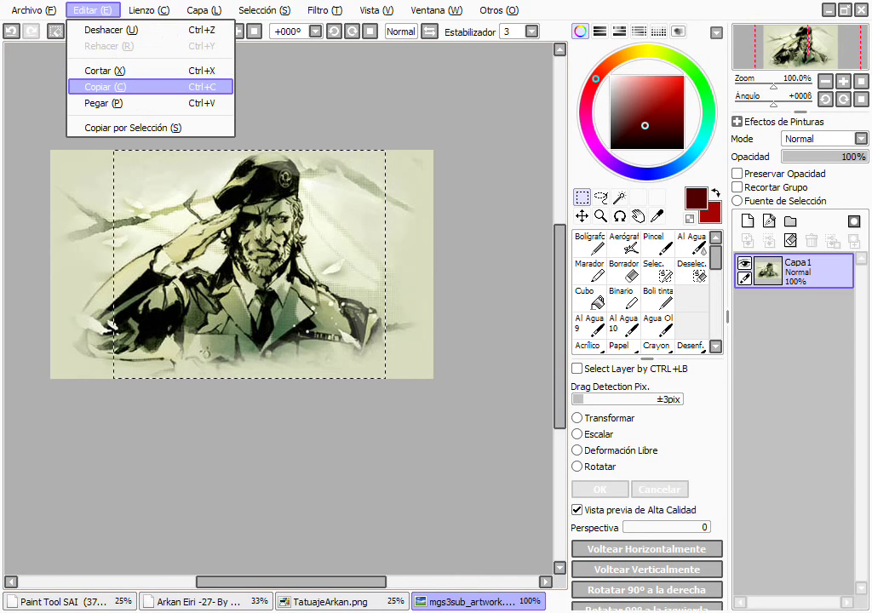
{"action": "left_click", "coordinate": [106, 87]}
Switch to the Paint Tool SAI drawing, paste the soldier image and move its layer above the skin layer Capa7.
{"action": "left_click", "coordinate": [70, 601]}
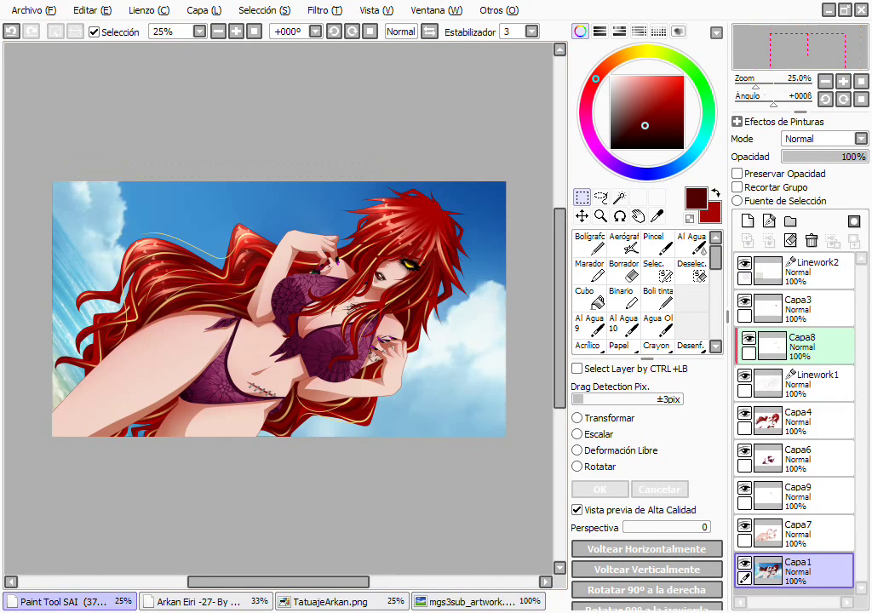
{"action": "scroll", "coordinate": [274, 267], "scroll_direction": "down", "scroll_amount": 1}
{"action": "scroll", "coordinate": [159, 354], "scroll_direction": "up", "scroll_amount": 1}
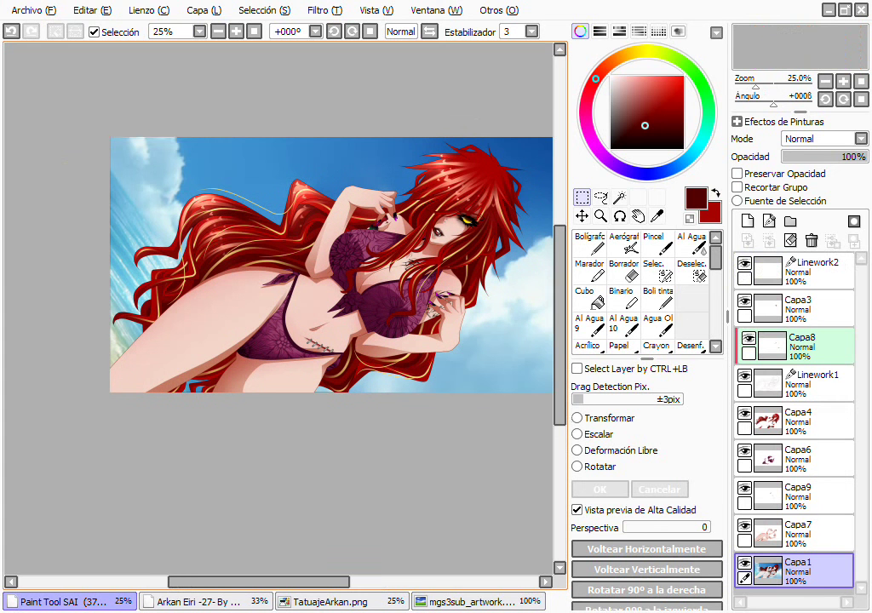
{"action": "left_click", "coordinate": [93, 11]}
{"action": "key", "text": "Down"}
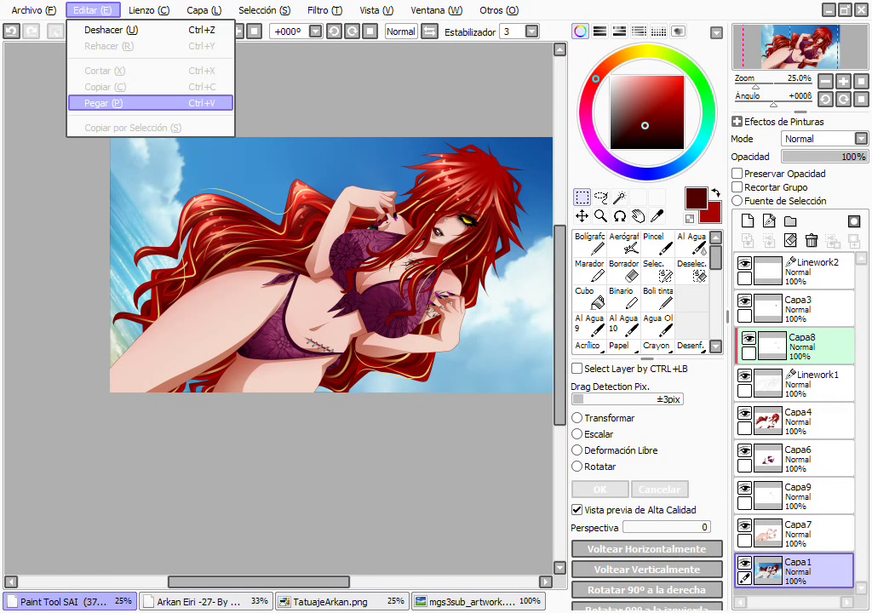
{"action": "key", "text": "Return"}
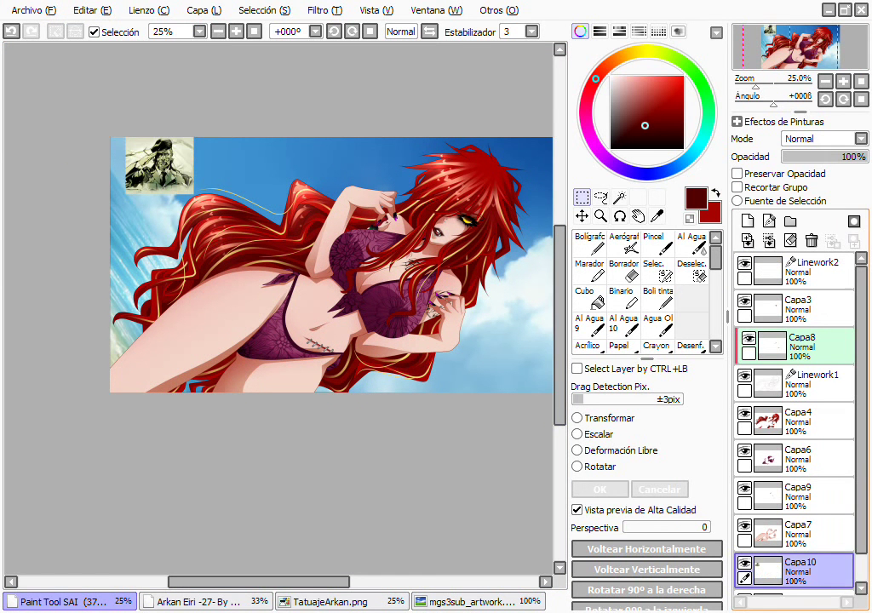
{"action": "left_click_drag", "start_coordinate": [805, 572], "coordinate": [805, 525]}
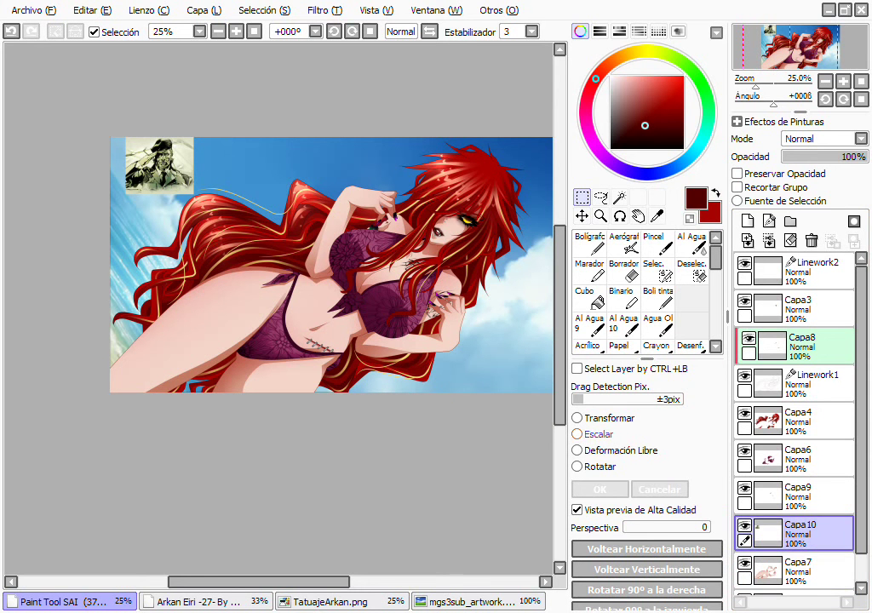
Rotate the pasted soldier image to follow the slant of the leg and position it on the character's upper thigh.
{"action": "key", "text": "ctrl+t"}
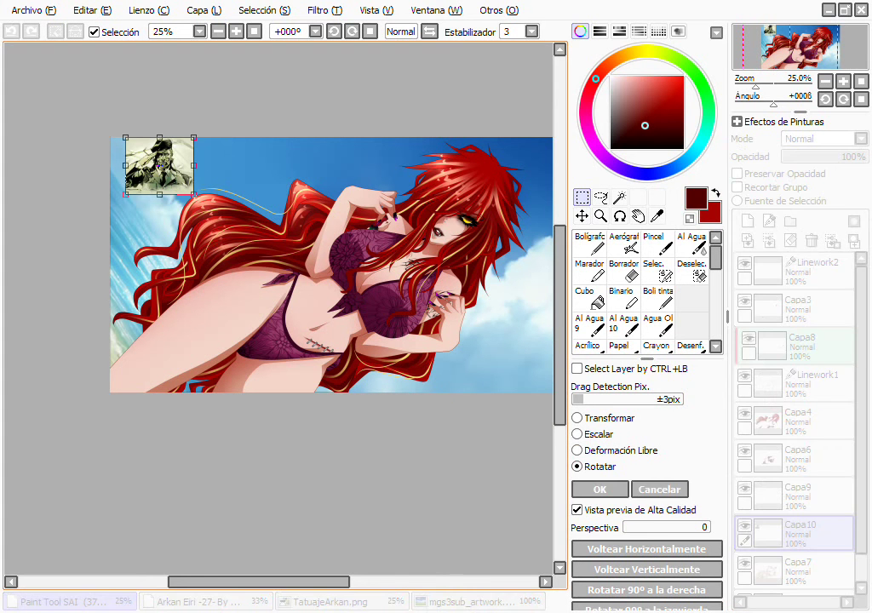
{"action": "scroll", "coordinate": [147, 174], "scroll_direction": "up", "scroll_amount": 1}
{"action": "left_click_drag", "start_coordinate": [209, 125], "coordinate": [220, 179]}
{"action": "left_click_drag", "start_coordinate": [163, 162], "coordinate": [217, 367]}
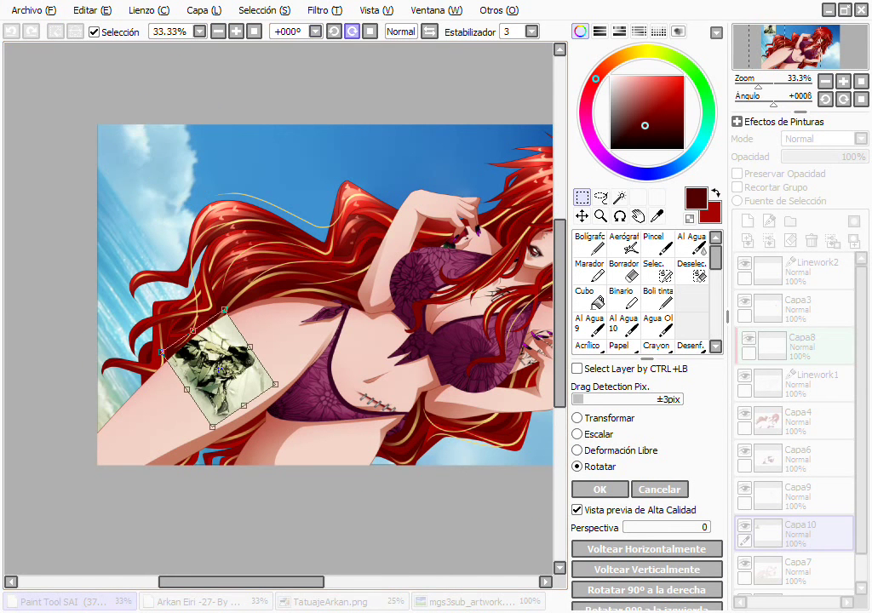
Scale the soldier image up until it spans the full width of the thigh, and apply the transformation.
{"action": "left_click", "coordinate": [352, 32]}
{"action": "left_click", "coordinate": [334, 32]}
{"action": "left_click", "coordinate": [334, 31]}
{"action": "left_click", "coordinate": [334, 31]}
{"action": "left_click", "coordinate": [334, 32]}
{"action": "left_click", "coordinate": [334, 31]}
{"action": "left_click", "coordinate": [334, 32]}
{"action": "left_click", "coordinate": [334, 31]}
{"action": "scroll", "coordinate": [353, 488], "scroll_direction": "up", "scroll_amount": 1}
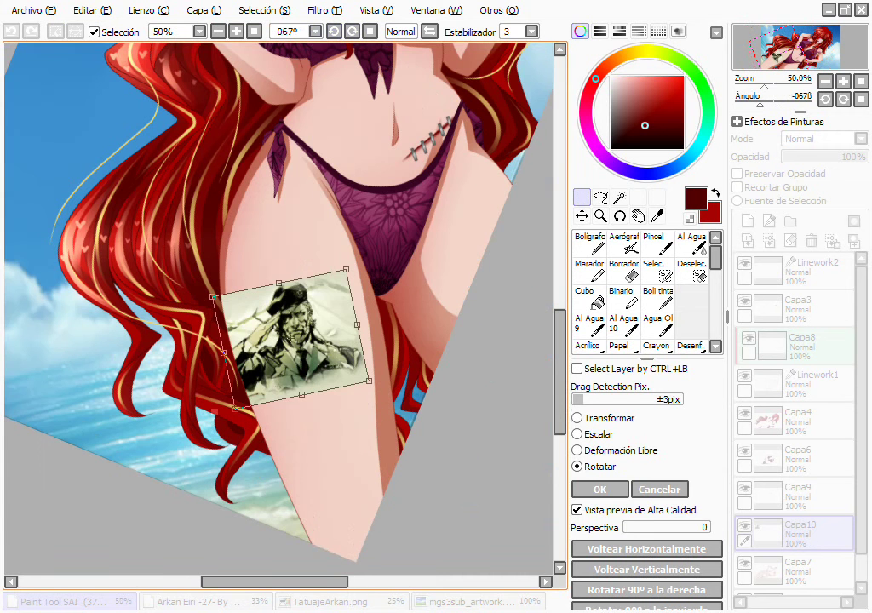
{"action": "left_click", "coordinate": [588, 434]}
{"action": "left_click_drag", "start_coordinate": [289, 337], "coordinate": [310, 442]}
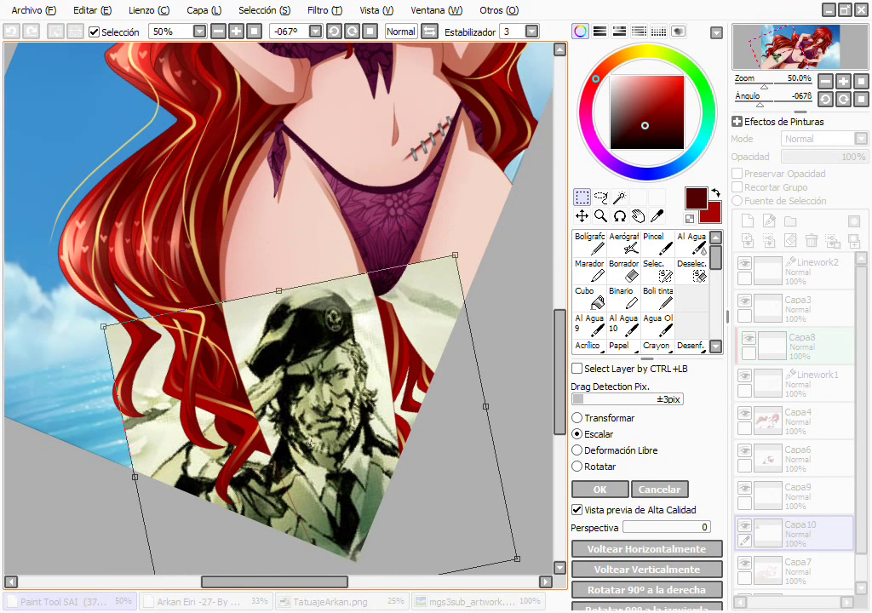
{"action": "left_click", "coordinate": [600, 488]}
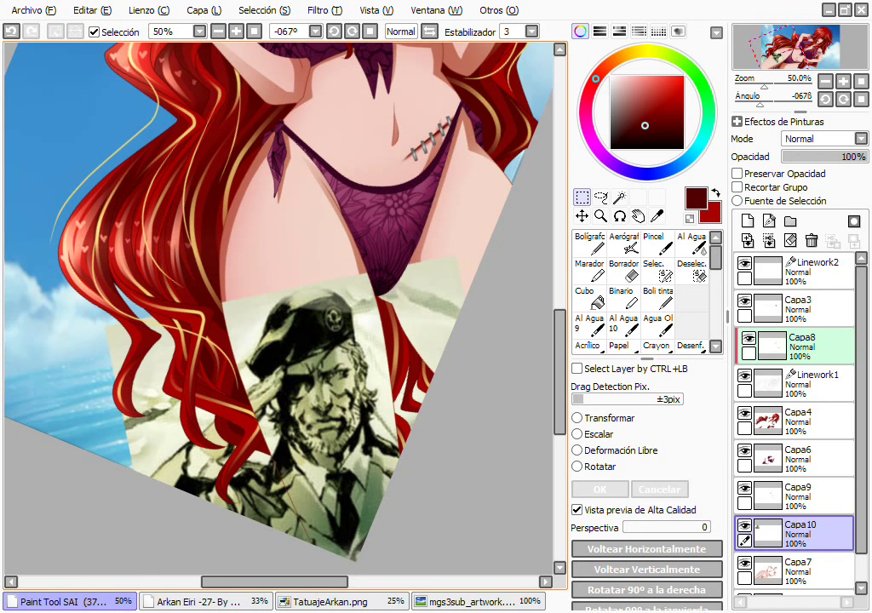
Select the tattooed thigh with the Magic Wand on the Linework1 layer, and invert the selection.
{"action": "scroll", "coordinate": [310, 340], "scroll_direction": "down", "scroll_amount": 1}
{"action": "key", "text": "ctrl+plus"}
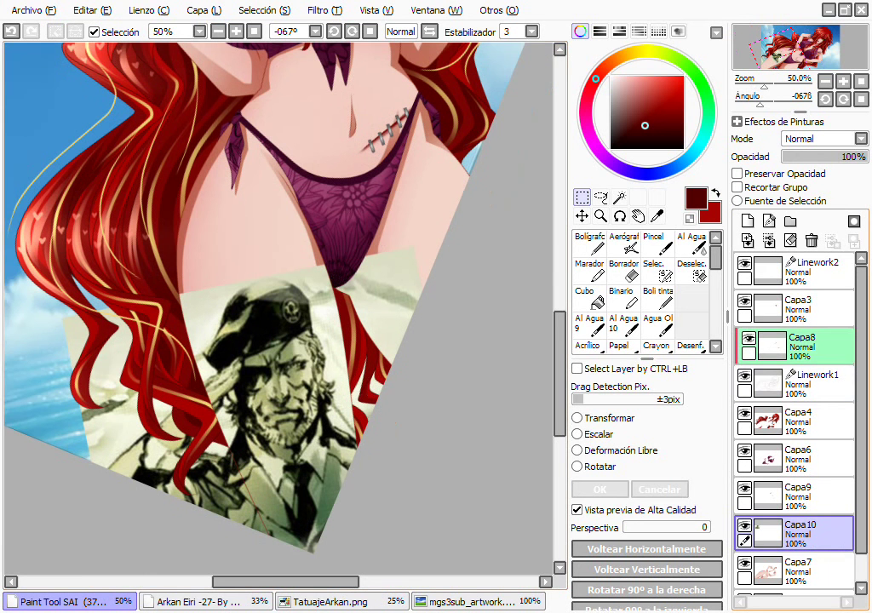
{"action": "left_click", "coordinate": [811, 272]}
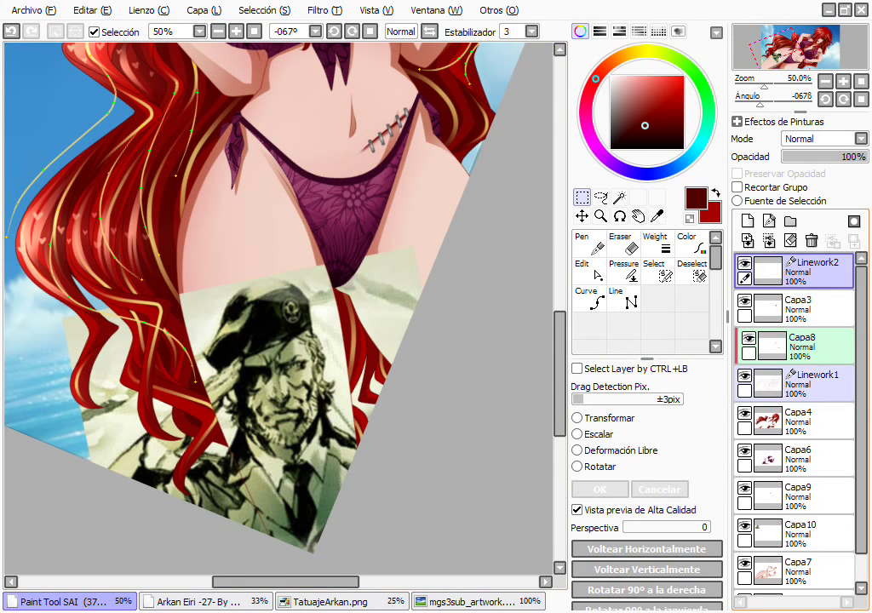
{"action": "left_click", "coordinate": [809, 383]}
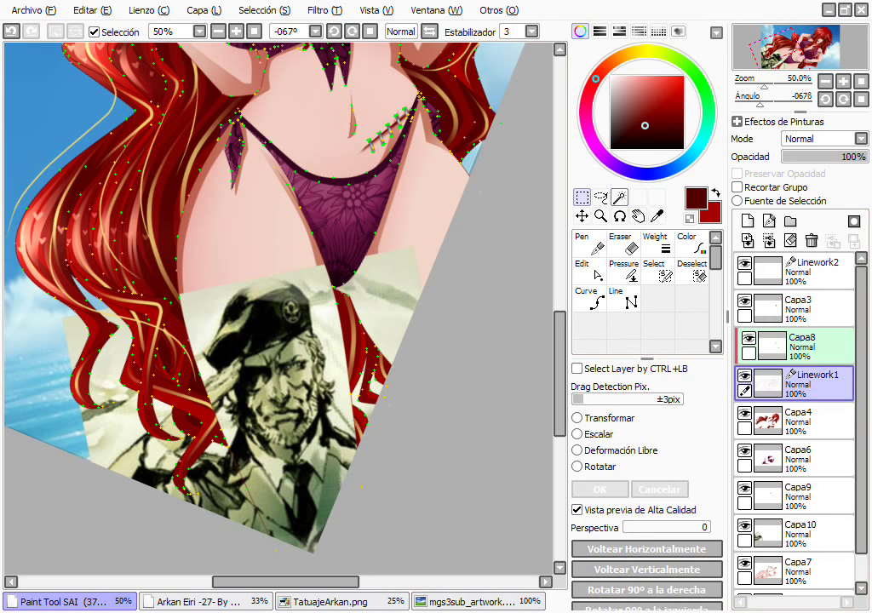
{"action": "left_click", "coordinate": [620, 197]}
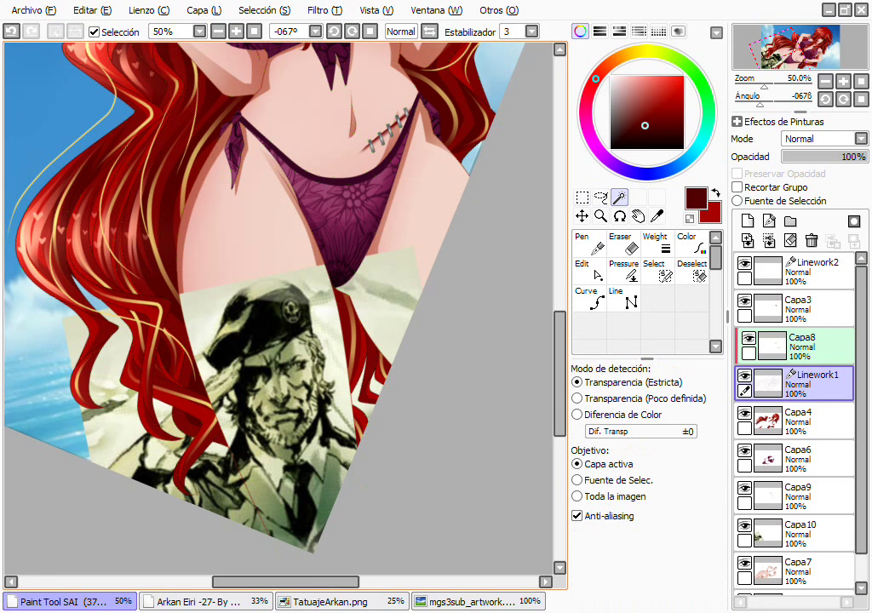
{"action": "left_click", "coordinate": [258, 242]}
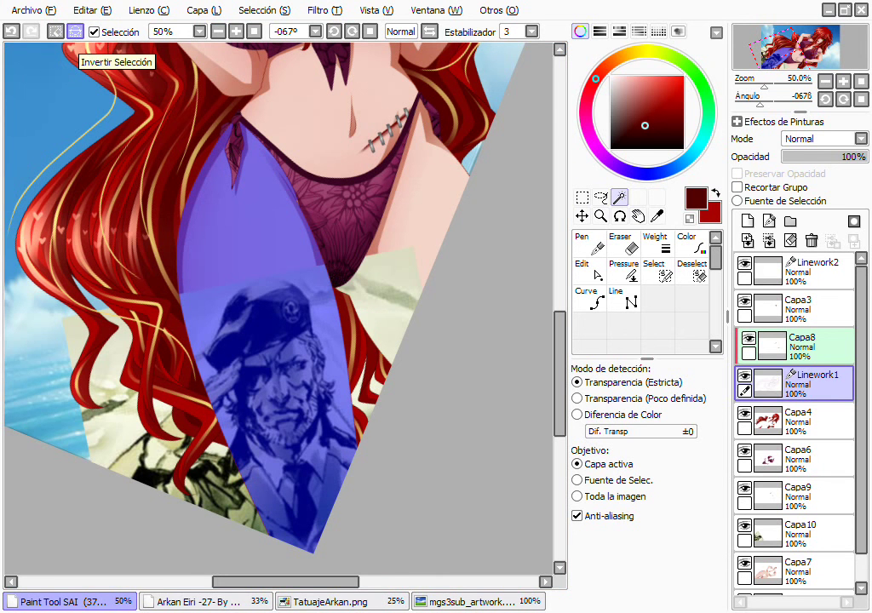
{"action": "left_click", "coordinate": [75, 32]}
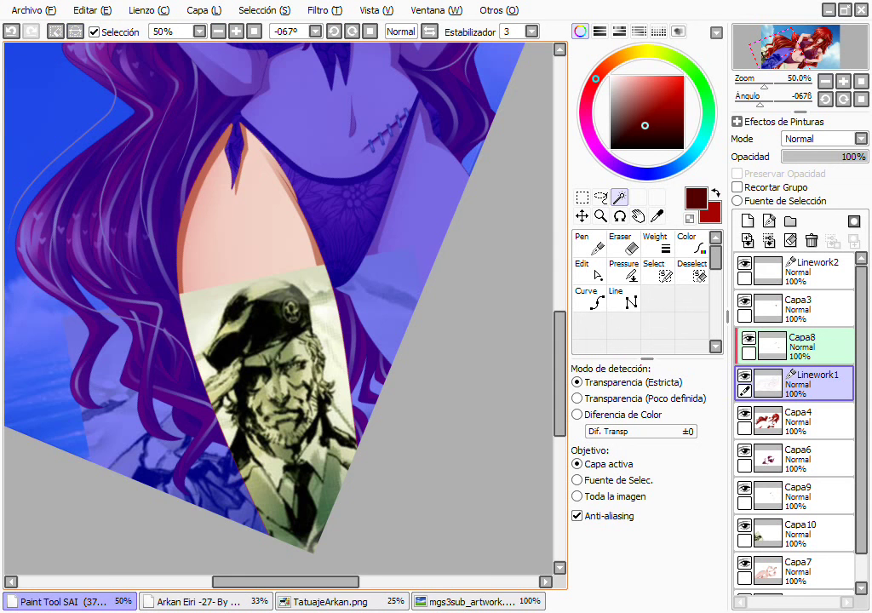
Clear the parts of the soldier image outside the thigh from layer Capa10, and remove the selection.
{"action": "scroll", "coordinate": [334, 353], "scroll_direction": "down", "scroll_amount": 3}
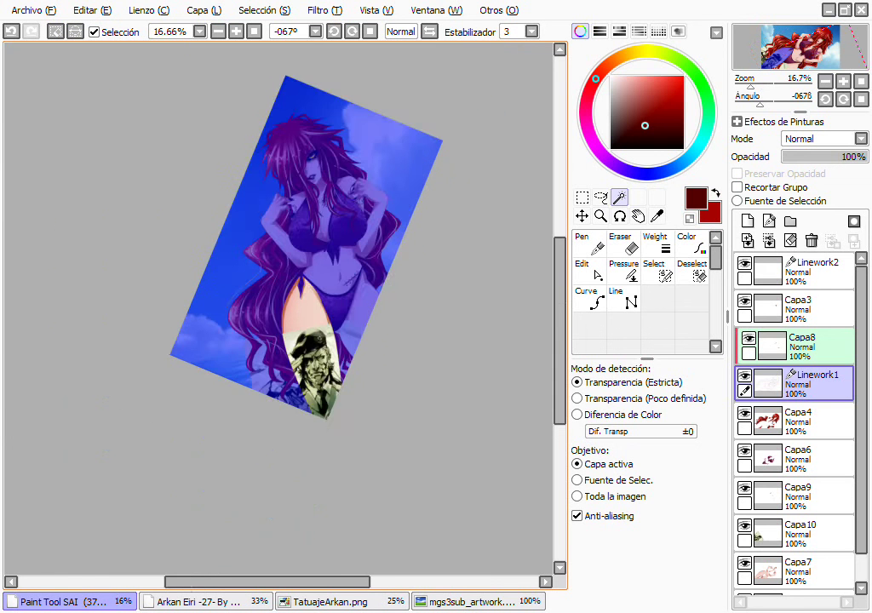
{"action": "key", "text": "plus"}
{"action": "key", "text": "plus"}
{"action": "key", "text": "plus"}
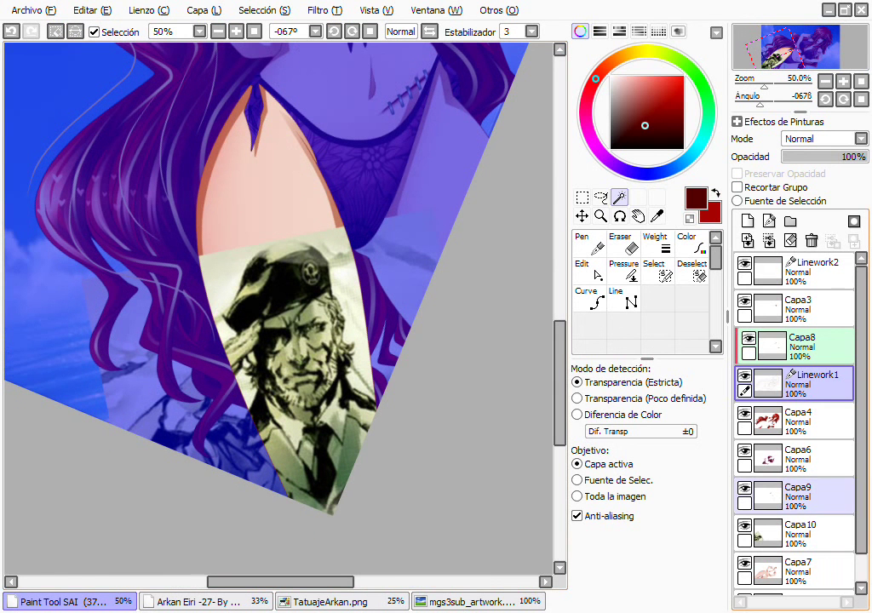
{"action": "scroll", "coordinate": [803, 501], "scroll_direction": "down", "scroll_amount": 1}
{"action": "left_click", "coordinate": [802, 502]}
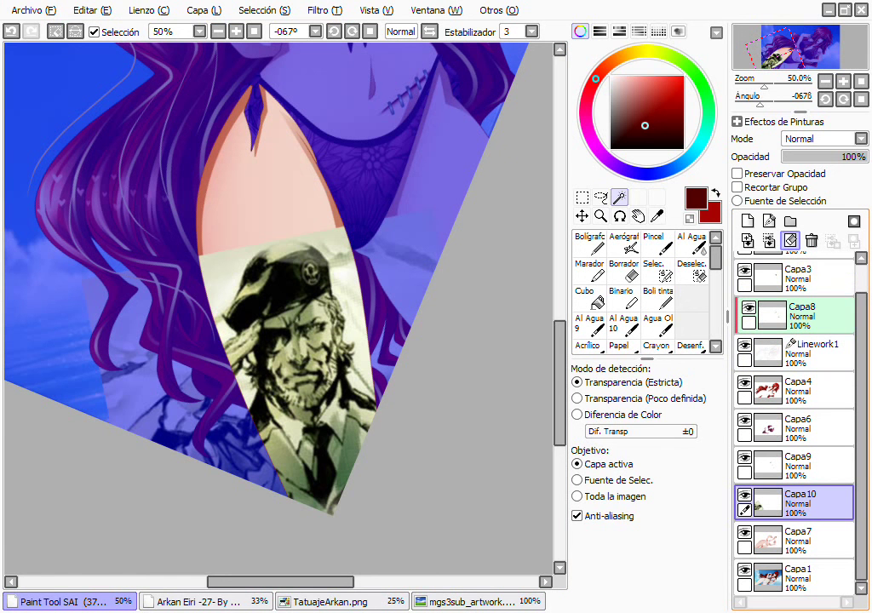
{"action": "left_click", "coordinate": [791, 241]}
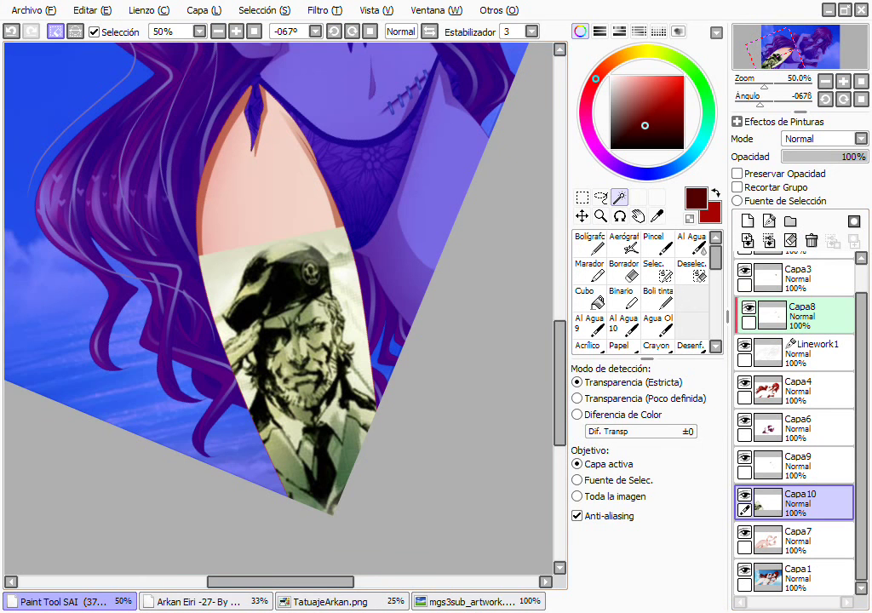
{"action": "left_click", "coordinate": [55, 31]}
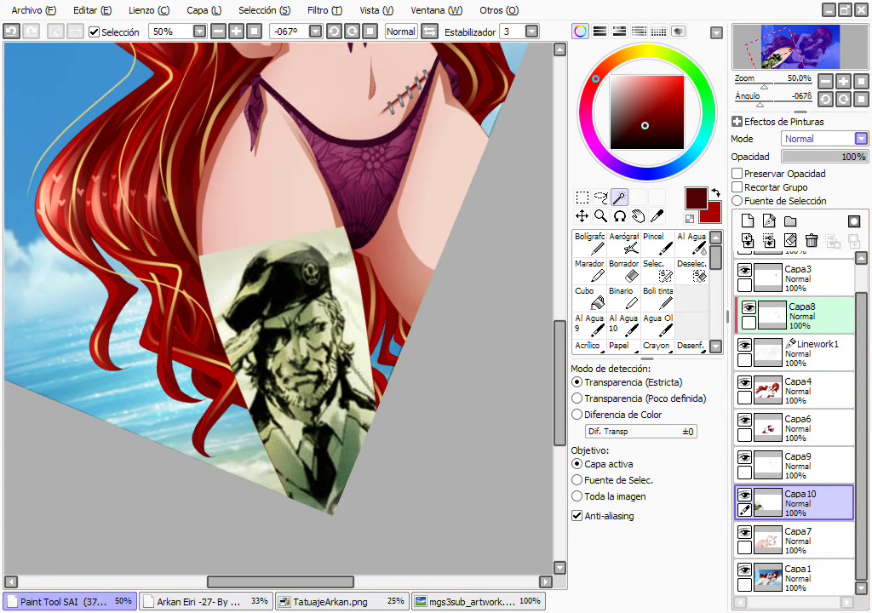
Set the blending mode of the soldier layer Capa10 to Multiplicar.
{"action": "left_click", "coordinate": [818, 138]}
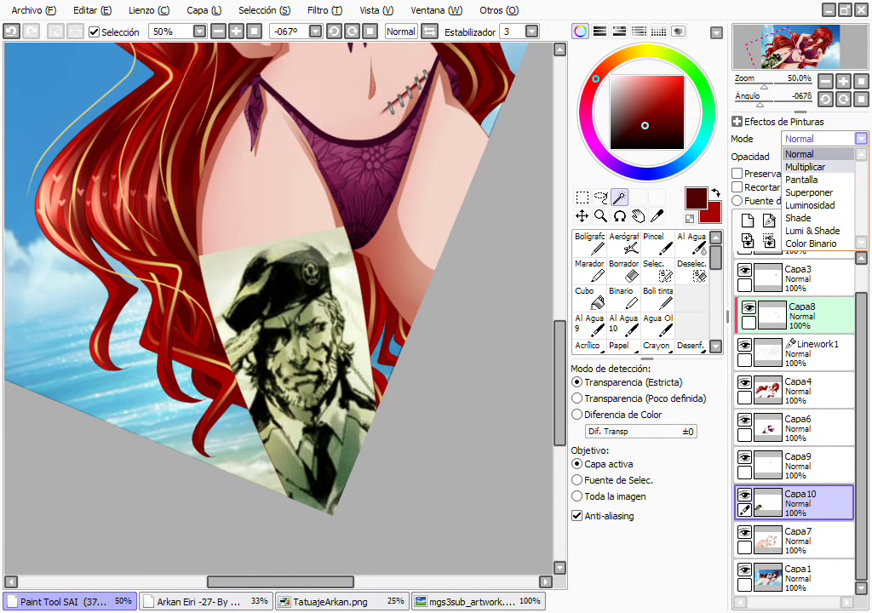
{"action": "left_click", "coordinate": [801, 167]}
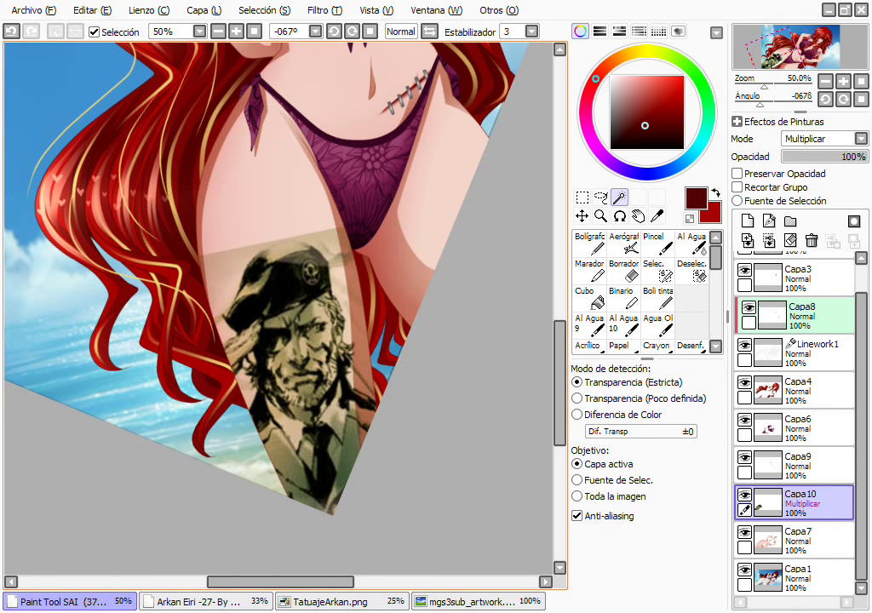
{"action": "scroll", "coordinate": [421, 303], "scroll_direction": "down", "scroll_amount": 1}
{"action": "scroll", "coordinate": [341, 342], "scroll_direction": "up", "scroll_amount": 2}
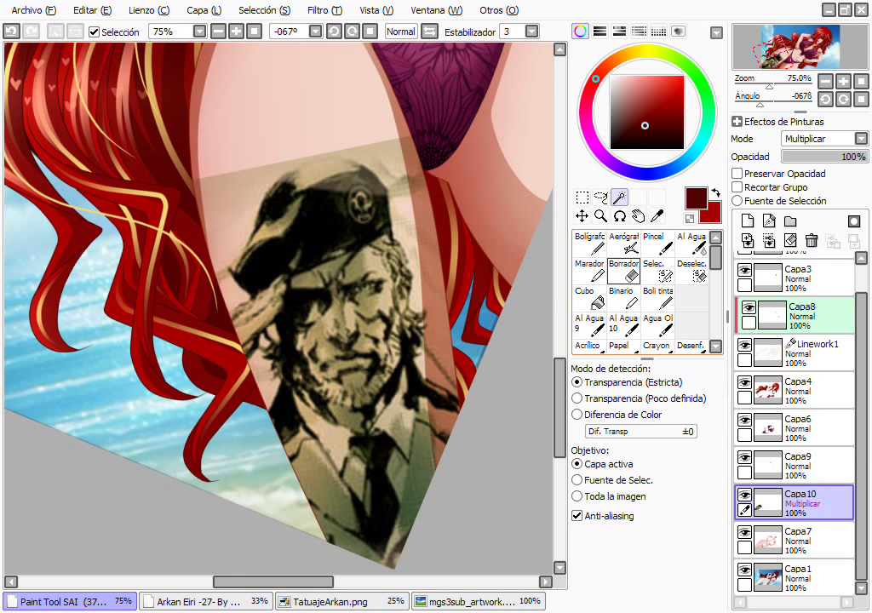
Fade the straight upper edge of the soldier tattoo into the skin using the Eraser at size 200.
{"action": "key", "text": "e"}
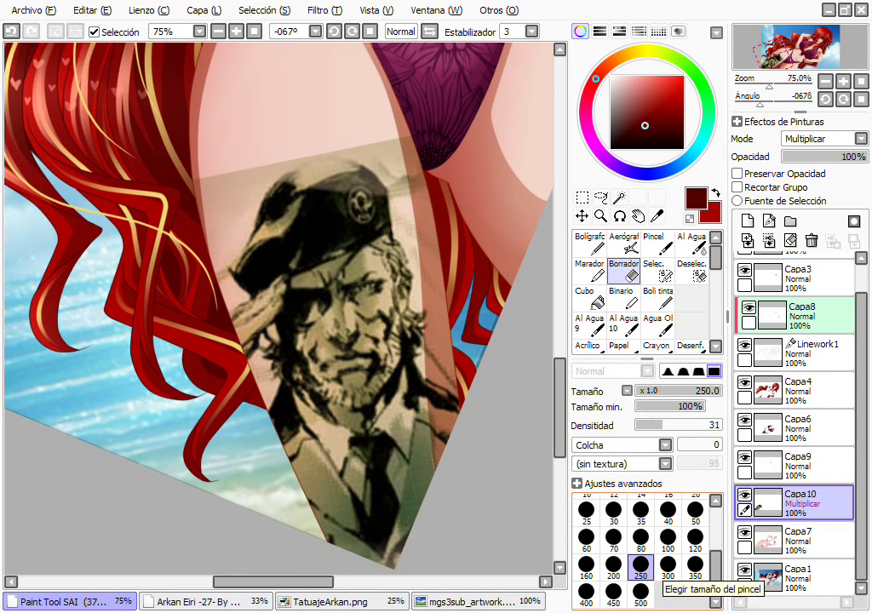
{"action": "left_click", "coordinate": [668, 567]}
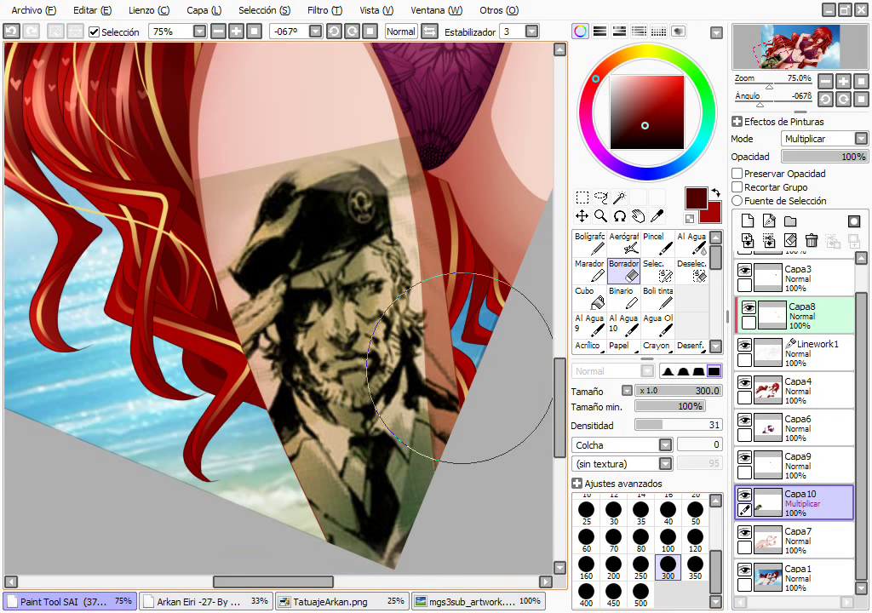
{"action": "left_click", "coordinate": [614, 567]}
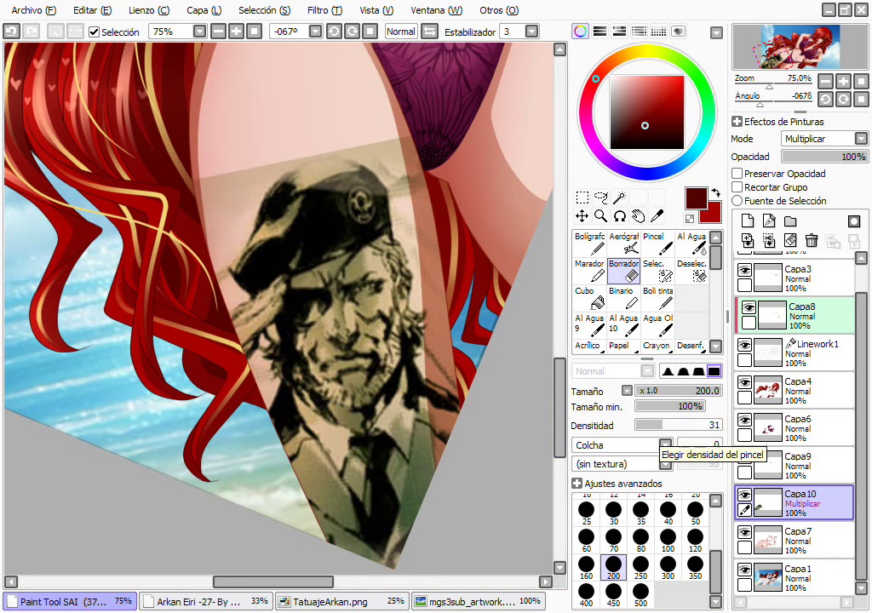
{"action": "scroll", "coordinate": [477, 380], "scroll_direction": "down", "scroll_amount": 1}
{"action": "scroll", "coordinate": [370, 195], "scroll_direction": "up", "scroll_amount": 1}
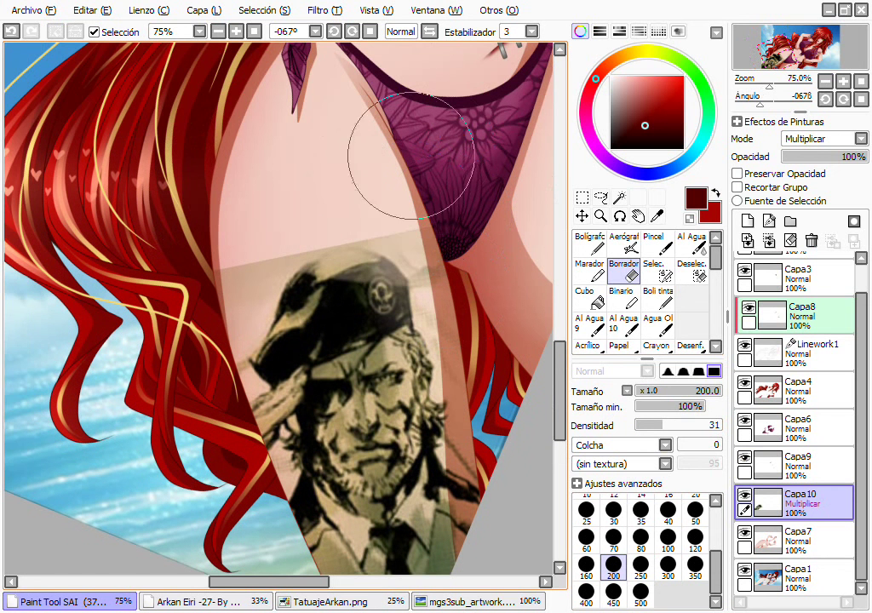
{"action": "left_click_drag", "start_coordinate": [308, 243], "coordinate": [237, 246]}
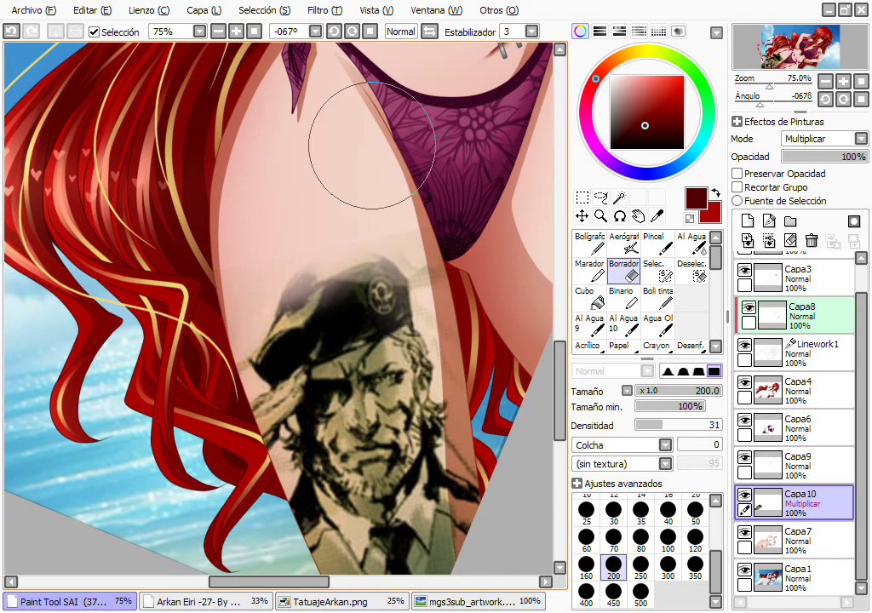
{"action": "left_click_drag", "start_coordinate": [448, 237], "coordinate": [428, 250]}
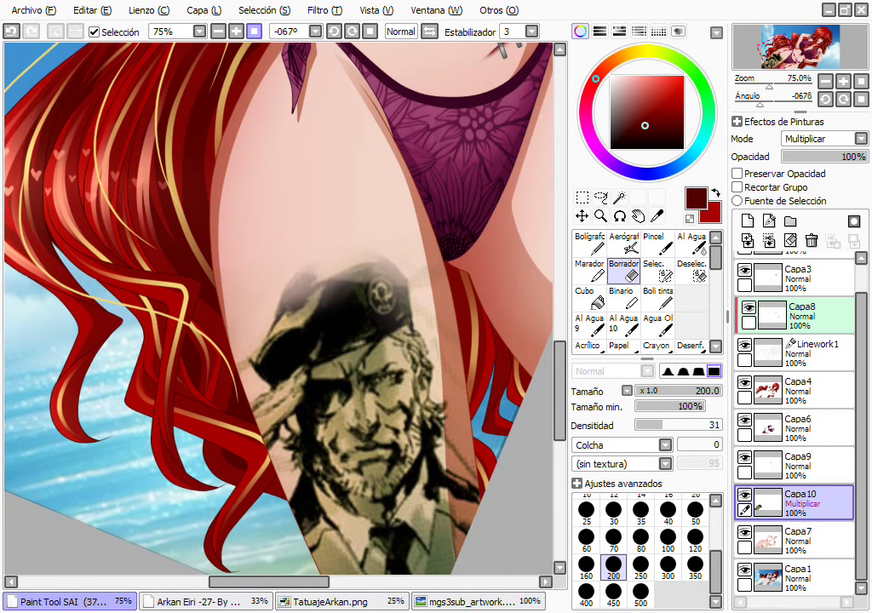
{"action": "left_click", "coordinate": [254, 31]}
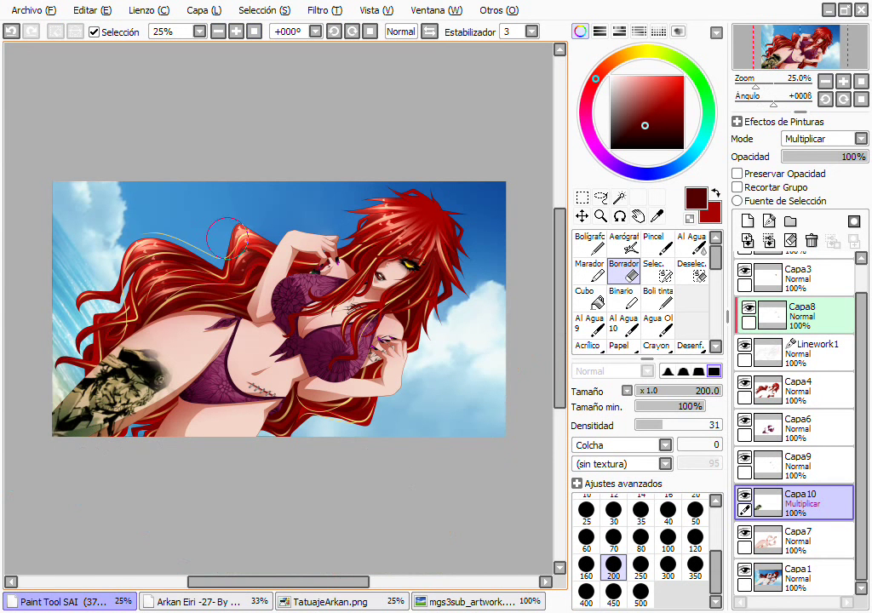